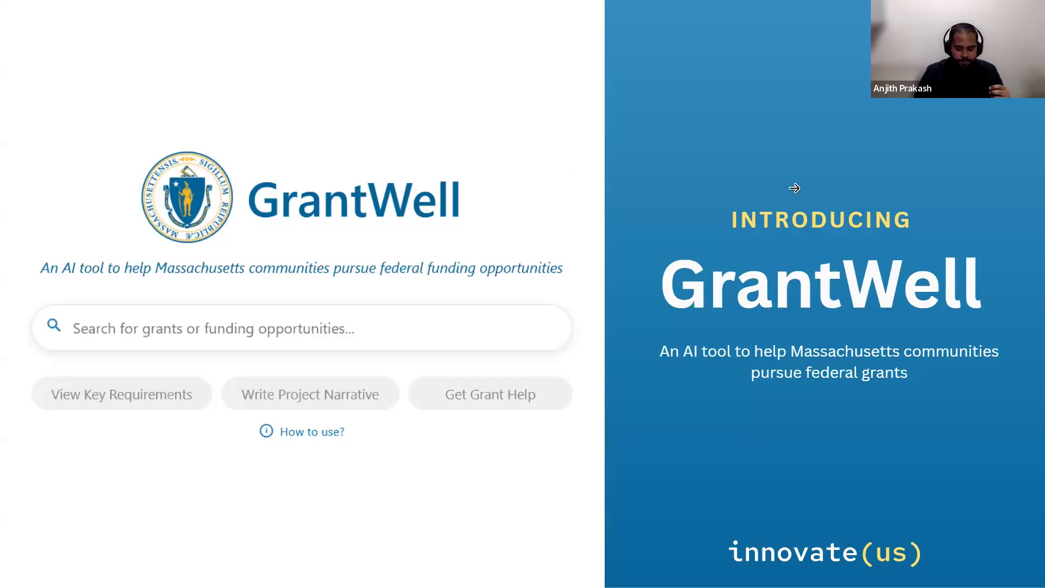
Advance the Canva deck from Features to the Live Demo slide and exit full-screen presenting.
{"action": "left_click", "coordinate": [861, 155]}
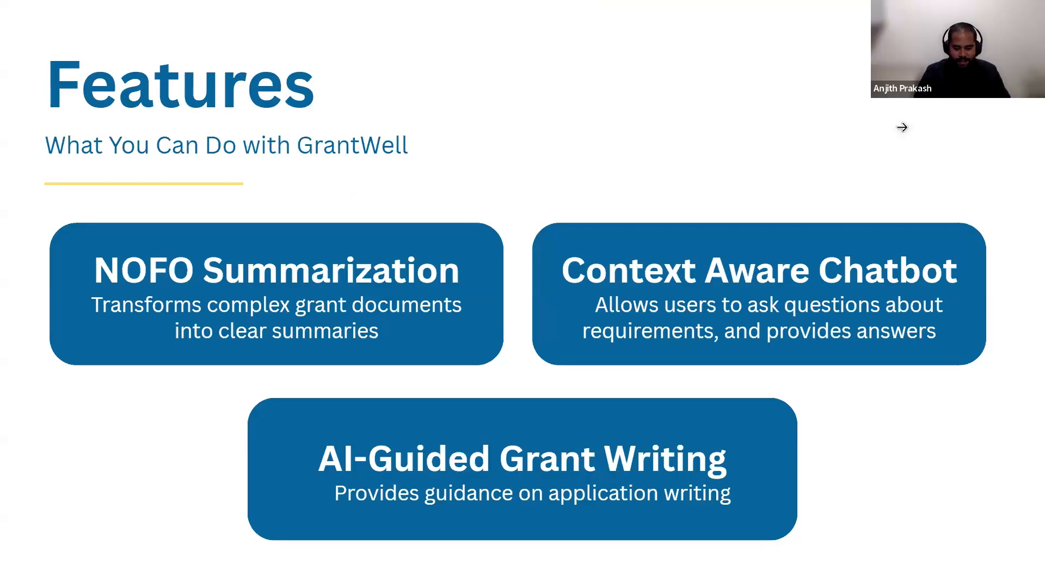
{"action": "key", "text": "Right"}
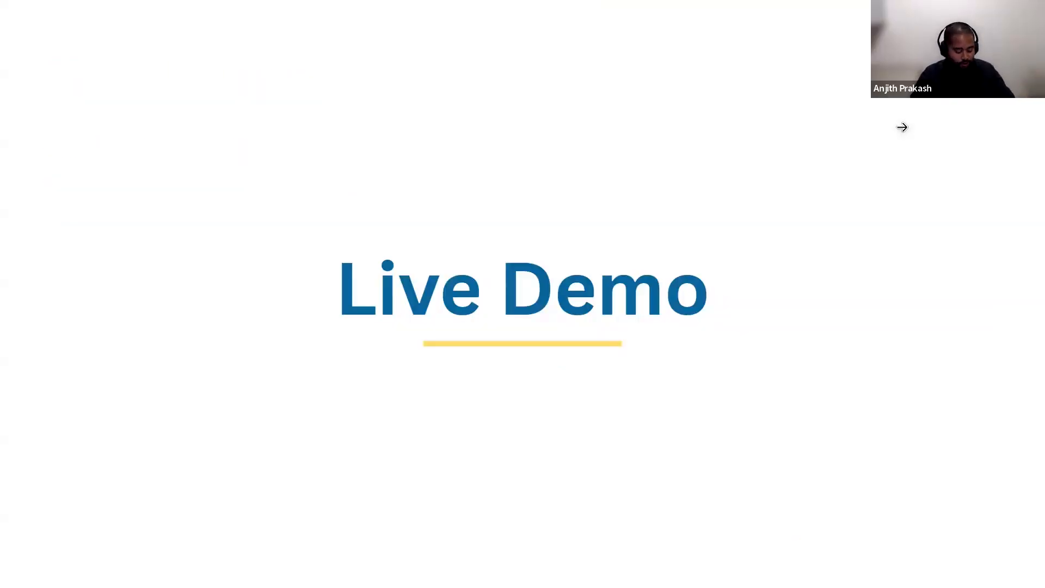
{"action": "key", "text": "Escape"}
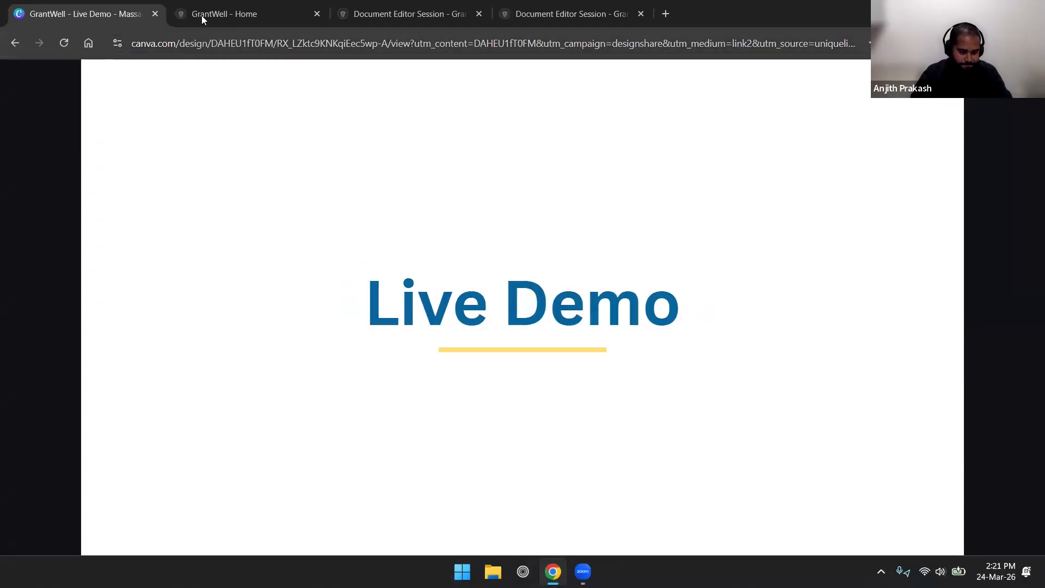
Switch to the GrantWell Home page and scroll to the grants table with Status, Category and Grant Type filters.
{"action": "left_click", "coordinate": [201, 14]}
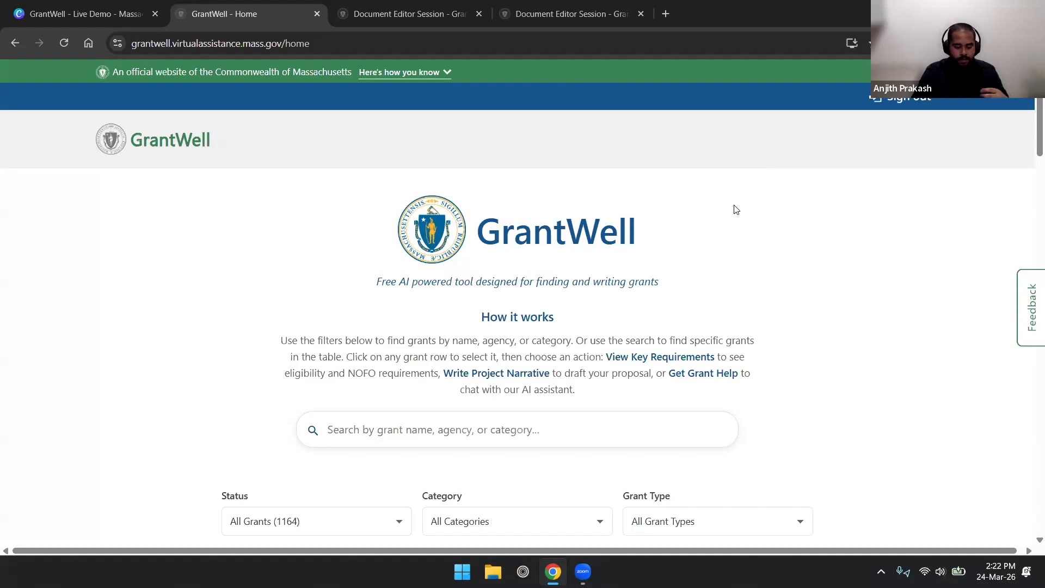
{"action": "scroll", "coordinate": [751, 208], "scroll_direction": "down", "scroll_amount": 3}
{"action": "scroll", "coordinate": [772, 207], "scroll_direction": "down", "scroll_amount": 2}
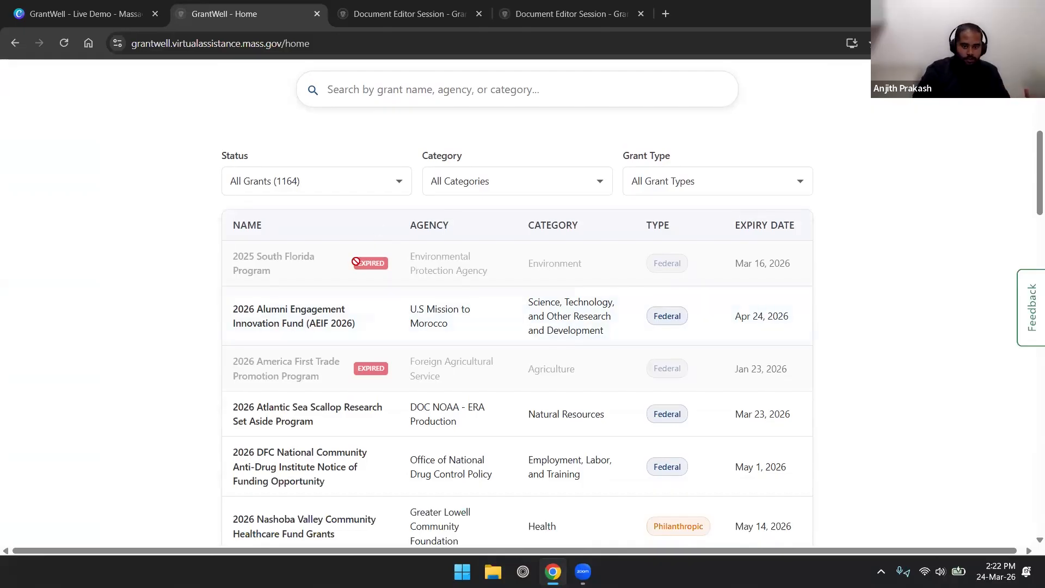
{"action": "scroll", "coordinate": [356, 262], "scroll_direction": "down", "scroll_amount": 1}
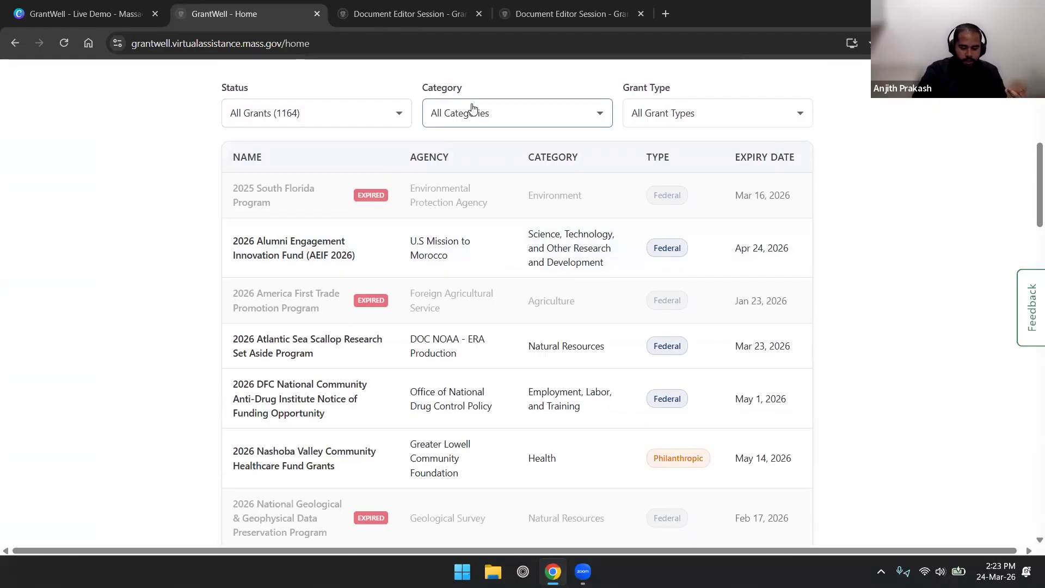
{"action": "left_click", "coordinate": [472, 108]}
{"action": "key", "text": "Down"}
{"action": "key", "text": "Down"}
{"action": "key", "text": "Down"}
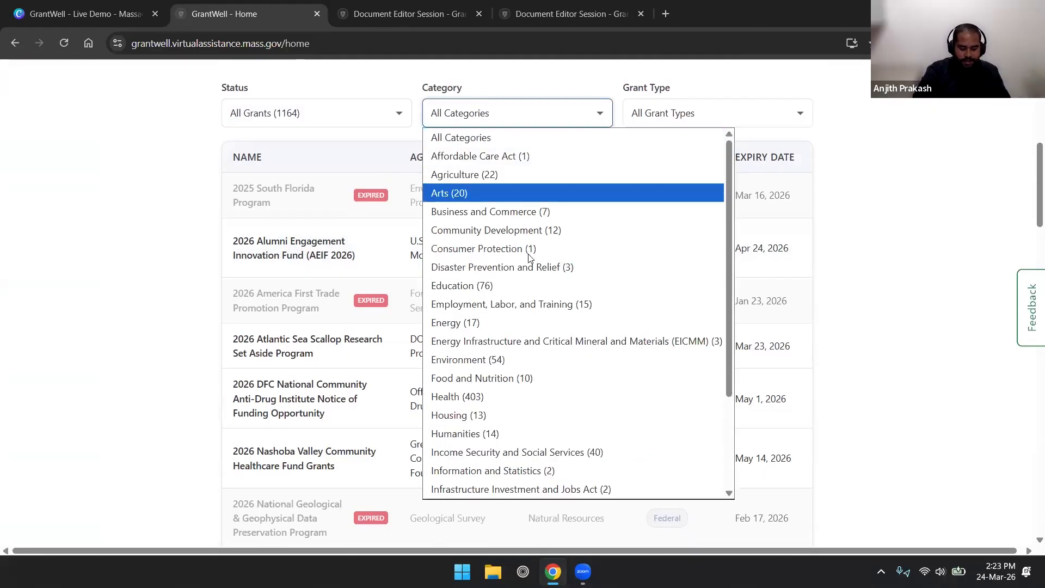
{"action": "left_click", "coordinate": [585, 121]}
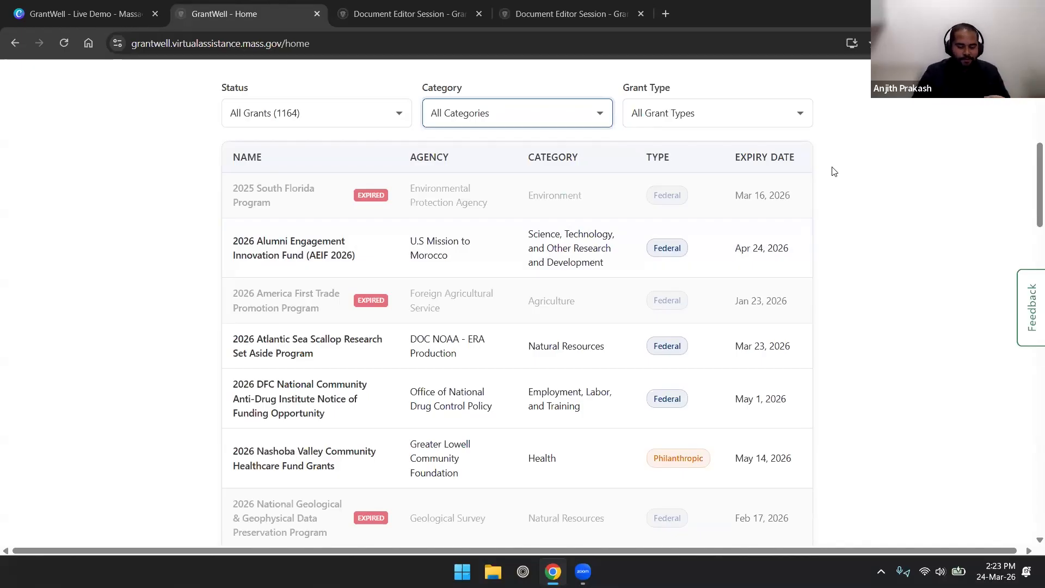
{"action": "scroll", "coordinate": [649, 115], "scroll_direction": "down", "scroll_amount": 1}
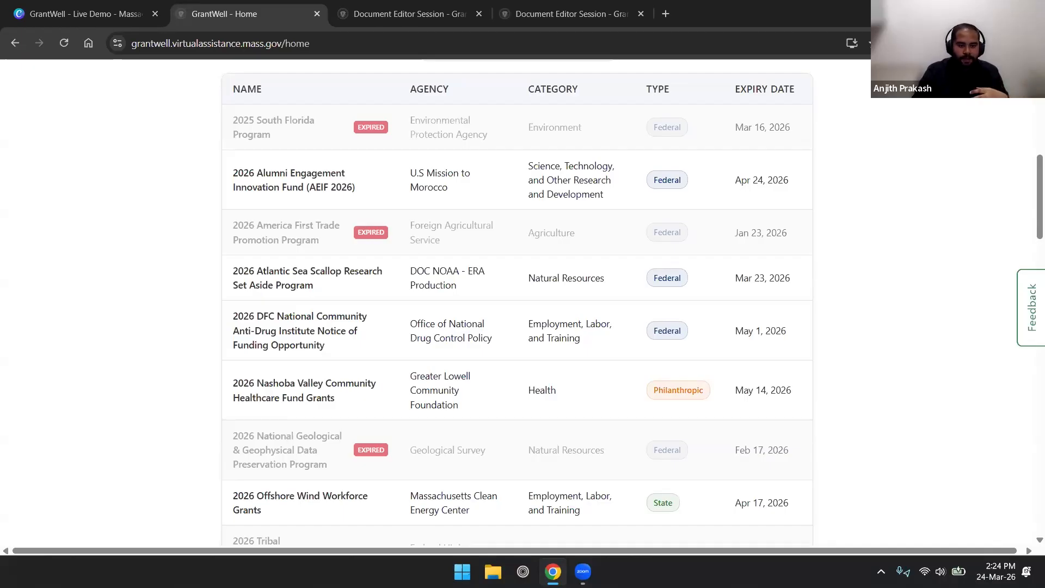
{"action": "scroll", "coordinate": [373, 141], "scroll_direction": "up", "scroll_amount": 3}
Search 'eda' and open the key requirements of the EDA FY25 Disaster Supplemental grant.
{"action": "left_click", "coordinate": [370, 91]}
{"action": "type", "text": "eda"}
{"action": "scroll", "coordinate": [362, 136], "scroll_direction": "down", "scroll_amount": 3}
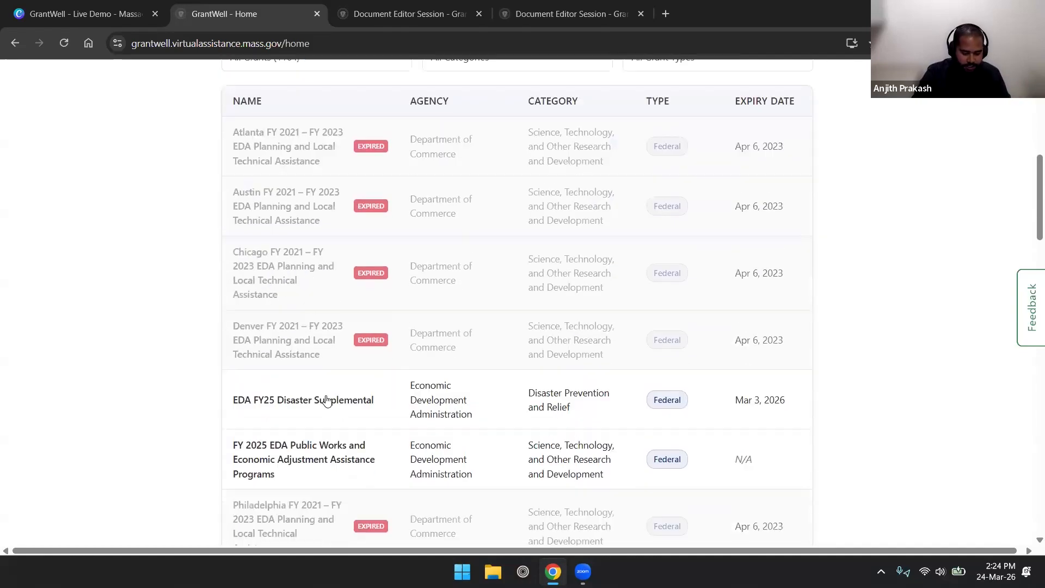
{"action": "left_click", "coordinate": [343, 376]}
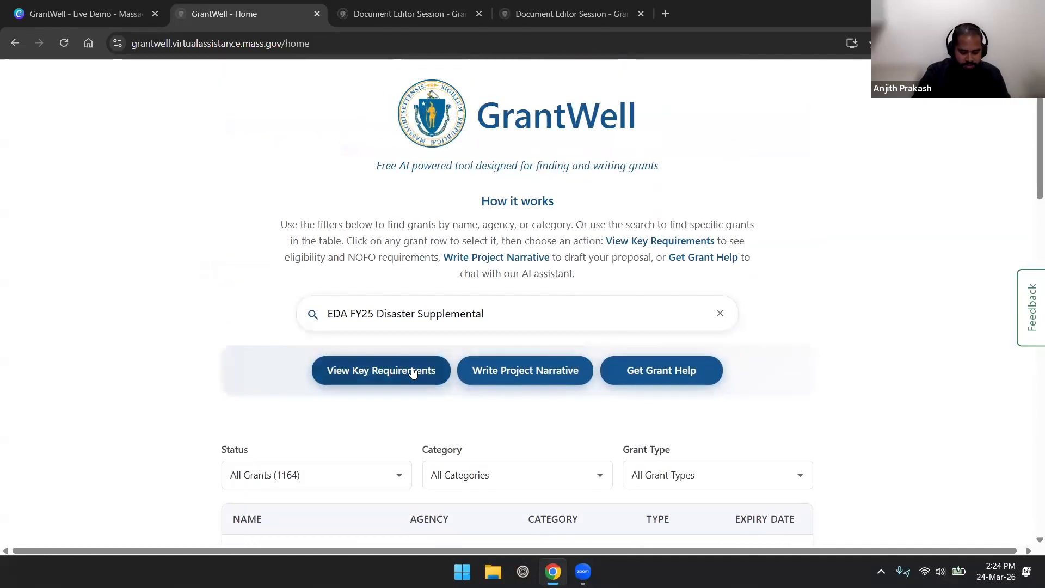
{"action": "left_click", "coordinate": [418, 368]}
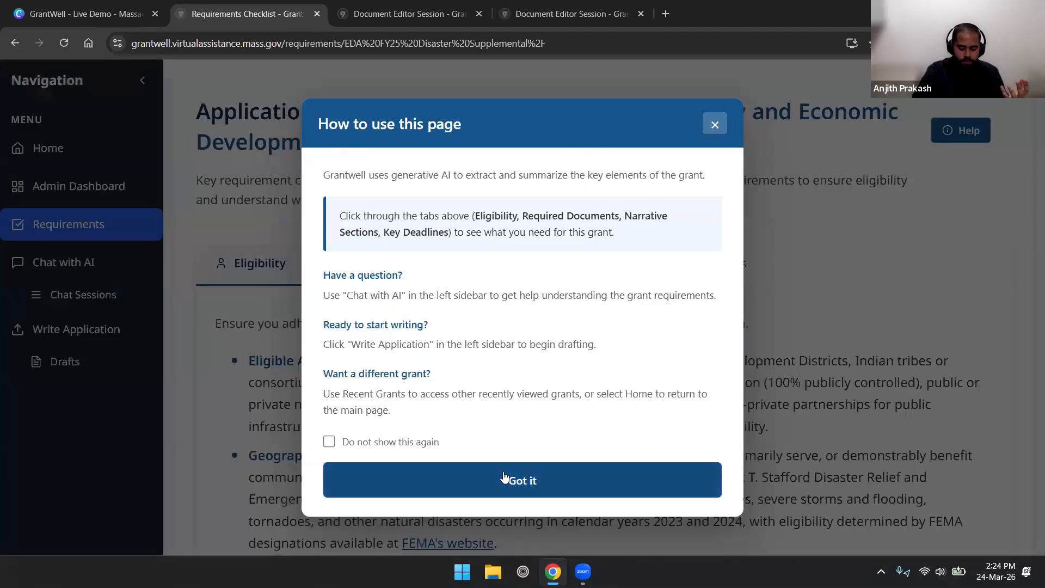
{"action": "left_click", "coordinate": [505, 476]}
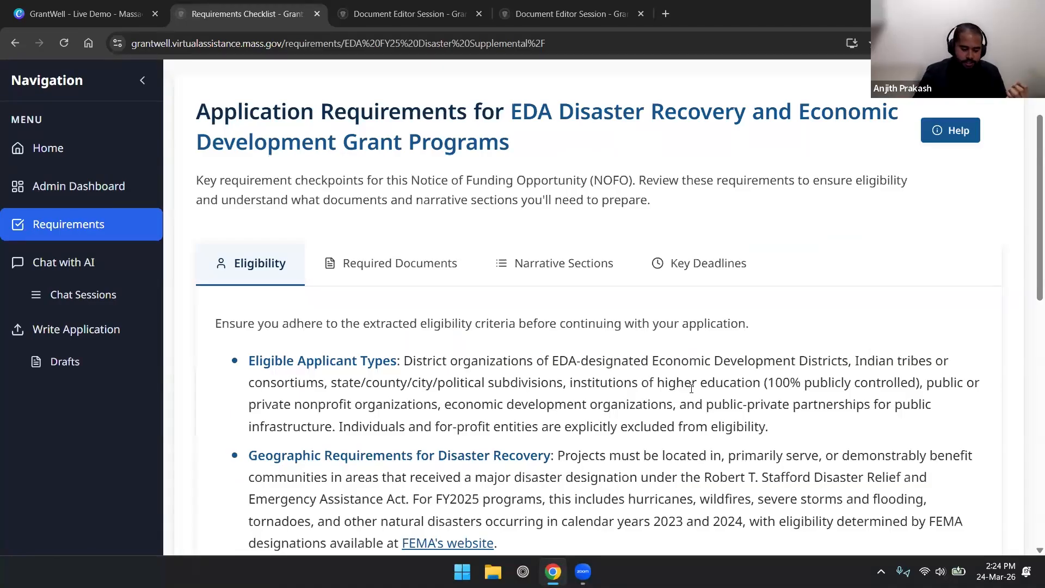
Review the required documents, narrative sections and key deadlines, including the March 3, 2026 deadline.
{"action": "scroll", "coordinate": [468, 381], "scroll_direction": "down", "scroll_amount": 1}
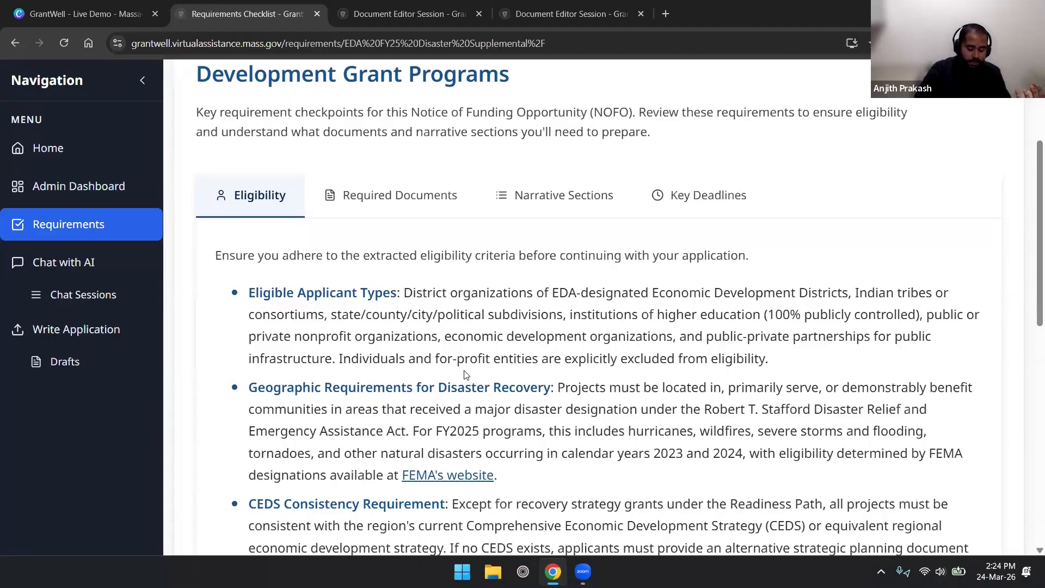
{"action": "scroll", "coordinate": [413, 218], "scroll_direction": "down", "scroll_amount": 1}
{"action": "left_click", "coordinate": [397, 133]}
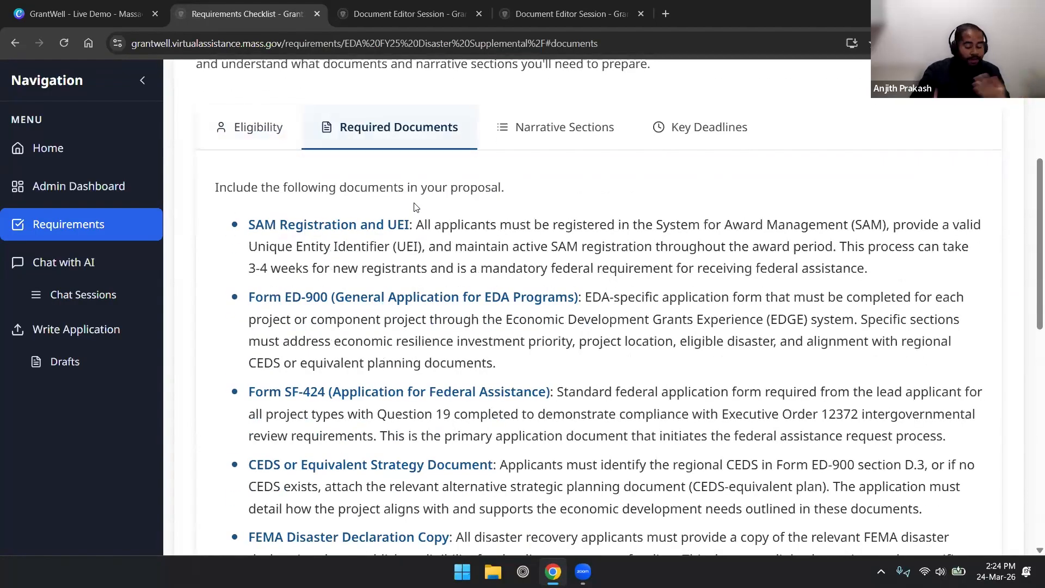
{"action": "left_click", "coordinate": [513, 137]}
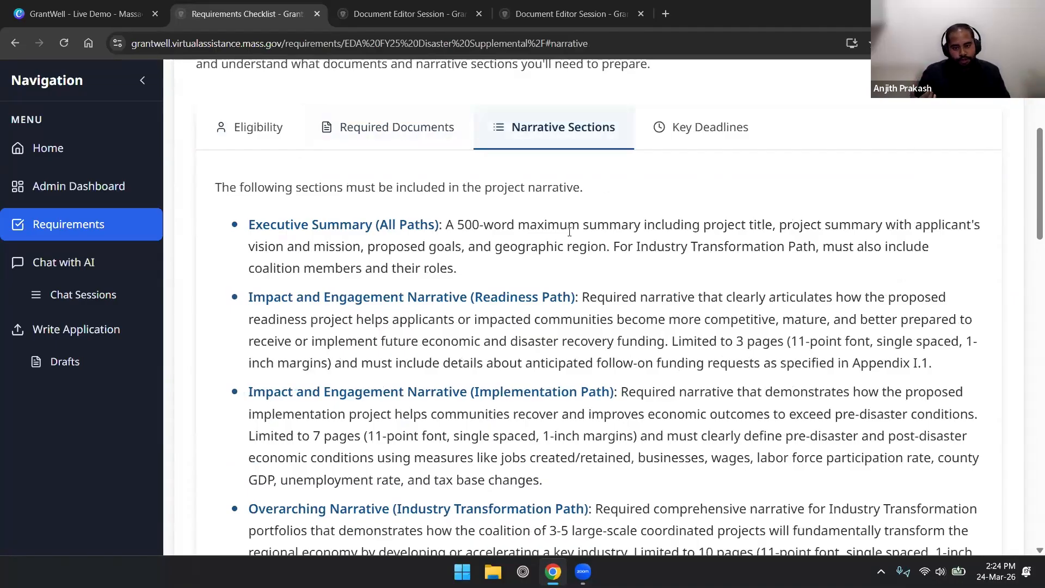
{"action": "left_click", "coordinate": [653, 146]}
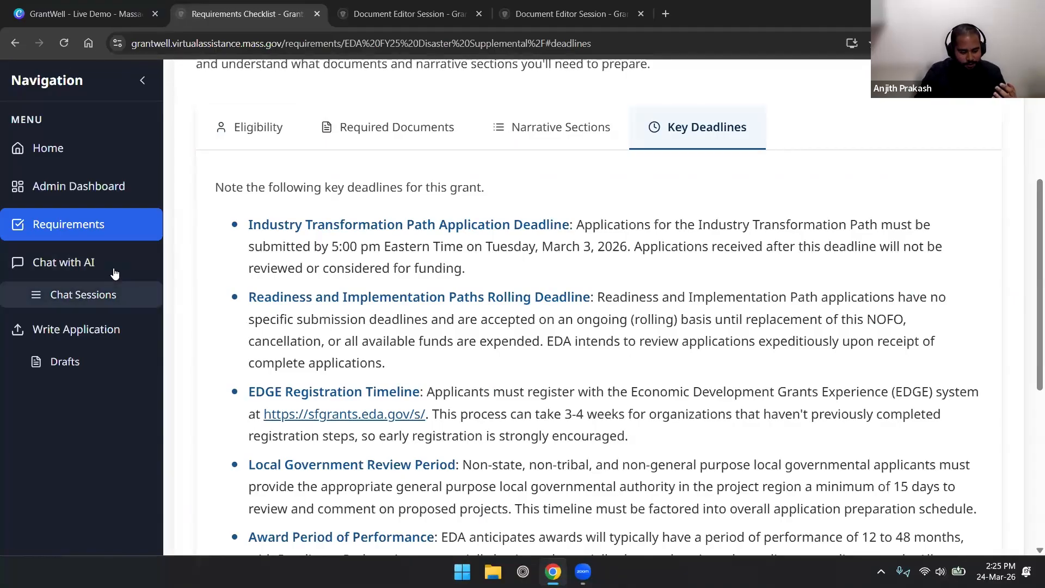
Open Chat with AI for this grant and dismiss its welcome guide.
{"action": "left_click", "coordinate": [113, 268]}
{"action": "scroll", "coordinate": [578, 473], "scroll_direction": "down", "scroll_amount": 1}
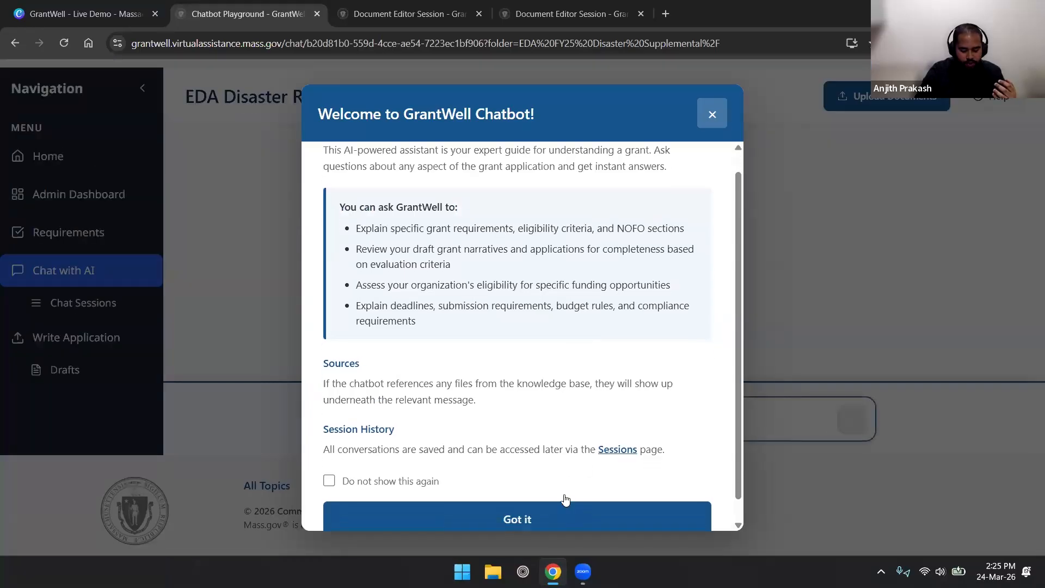
{"action": "left_click", "coordinate": [565, 512]}
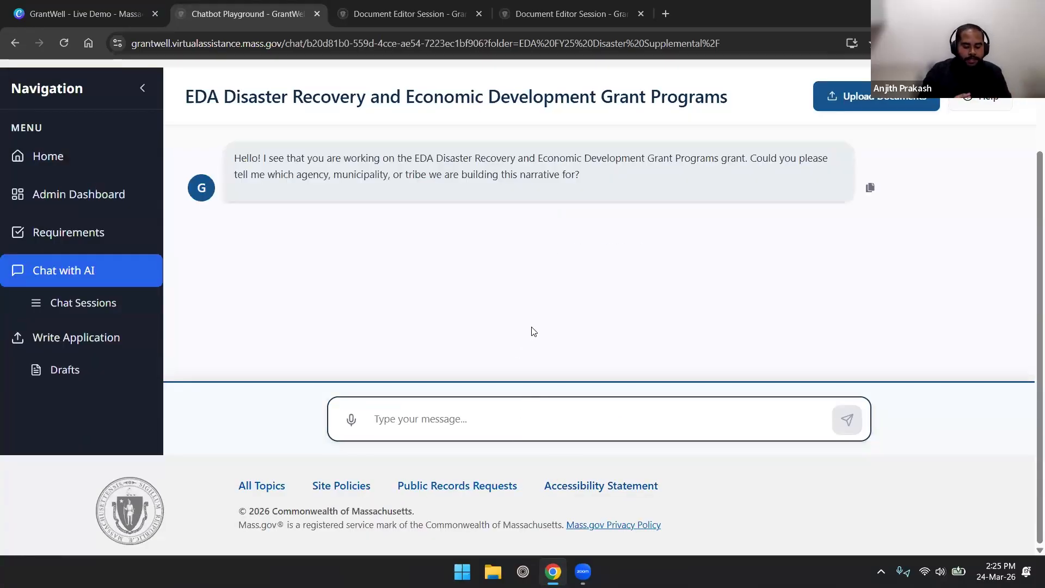
Ask 'what is the cost share of this grant?' and read the 80% federal / 20% match answer.
{"action": "left_click", "coordinate": [490, 425]}
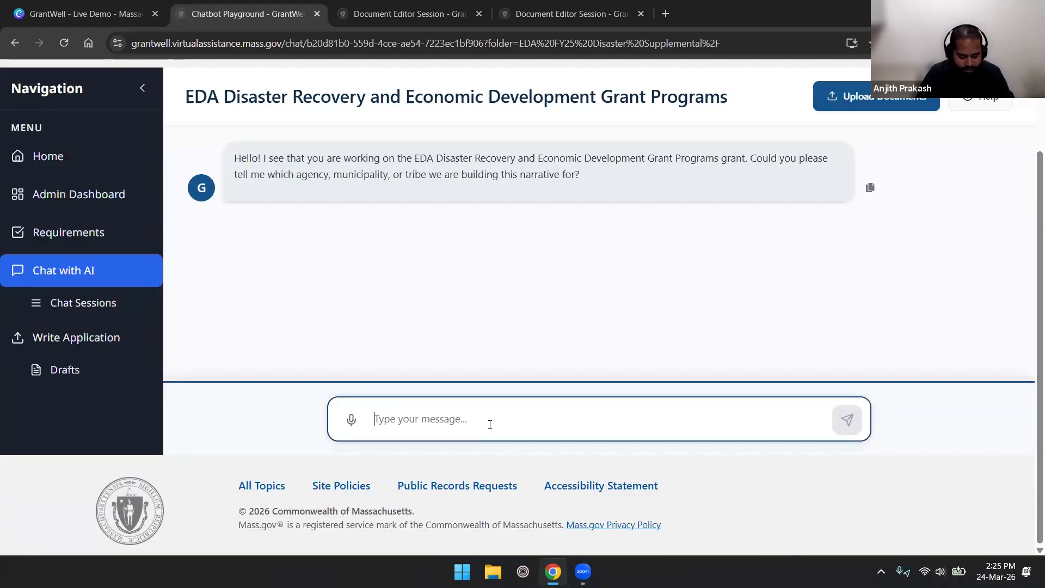
{"action": "type", "text": "what is th e"}
{"action": "key", "text": "BackSpace"}
{"action": "key", "text": "BackSpace"}
{"action": "type", "text": "e cost share of this gar"}
{"action": "key", "text": "BackSpace"}
{"action": "key", "text": "BackSpace"}
{"action": "type", "text": "rant?"}
{"action": "key", "text": "Return"}
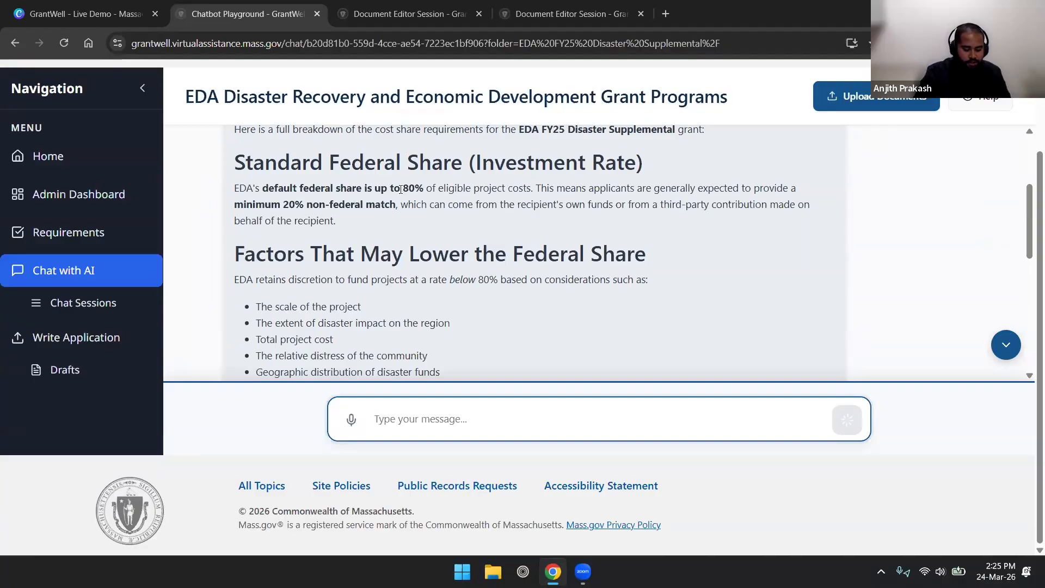
{"action": "scroll", "coordinate": [424, 196], "scroll_direction": "down", "scroll_amount": 10}
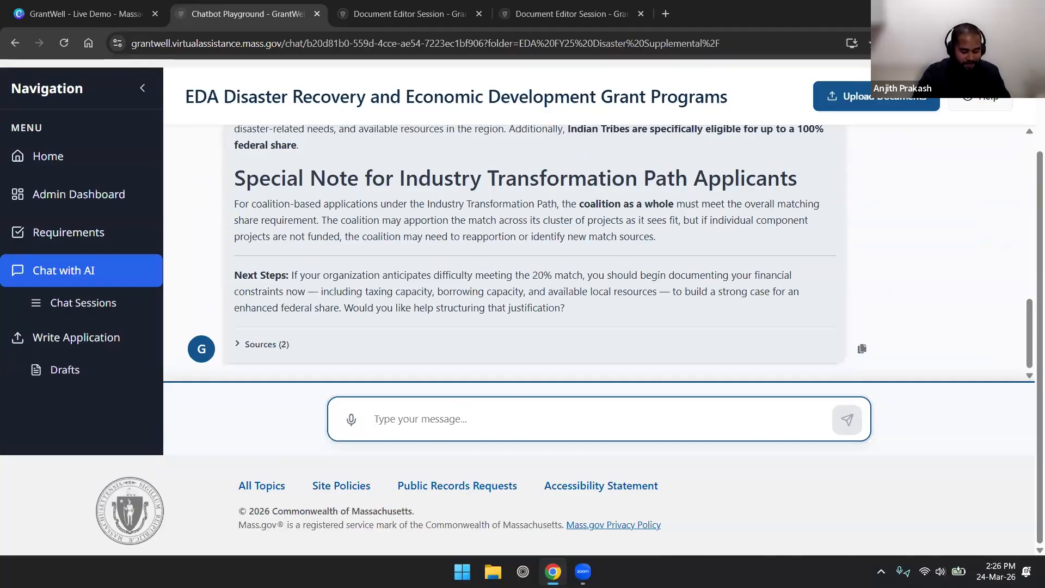
Start a new application draft for the EDA grant.
{"action": "left_click", "coordinate": [90, 337]}
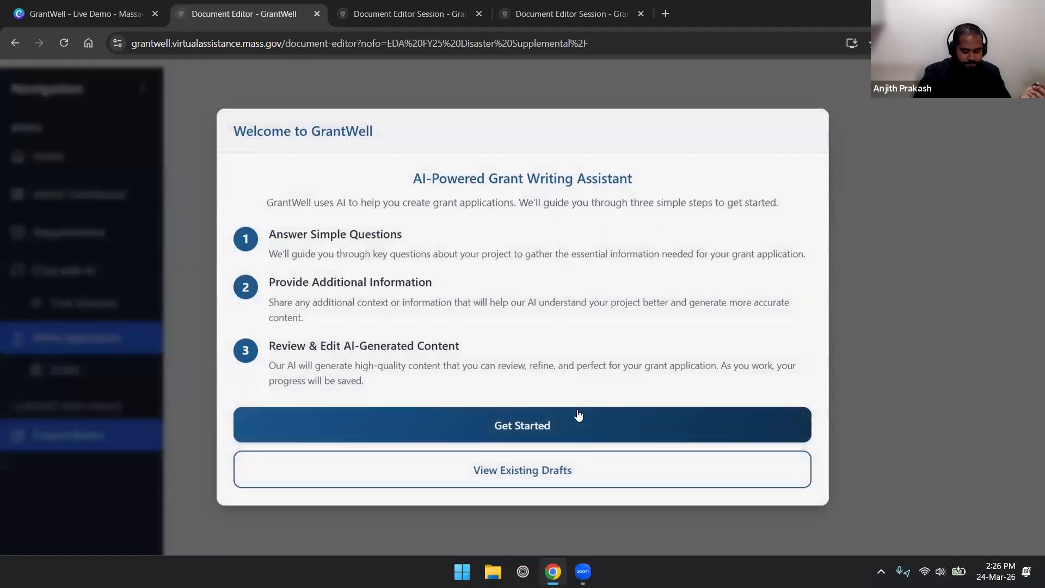
{"action": "left_click", "coordinate": [554, 422]}
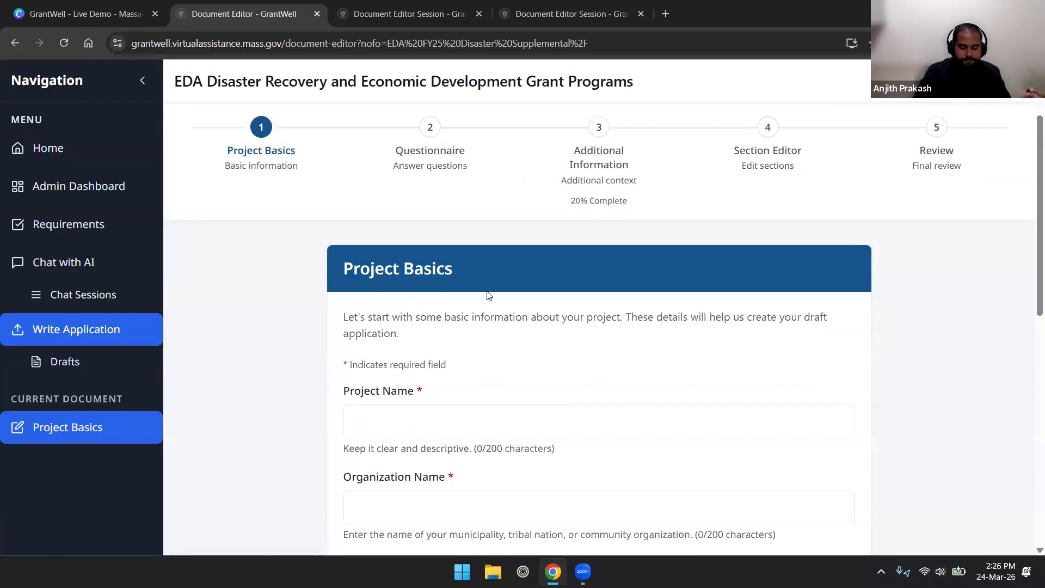
{"action": "scroll", "coordinate": [544, 270], "scroll_direction": "down", "scroll_amount": 1}
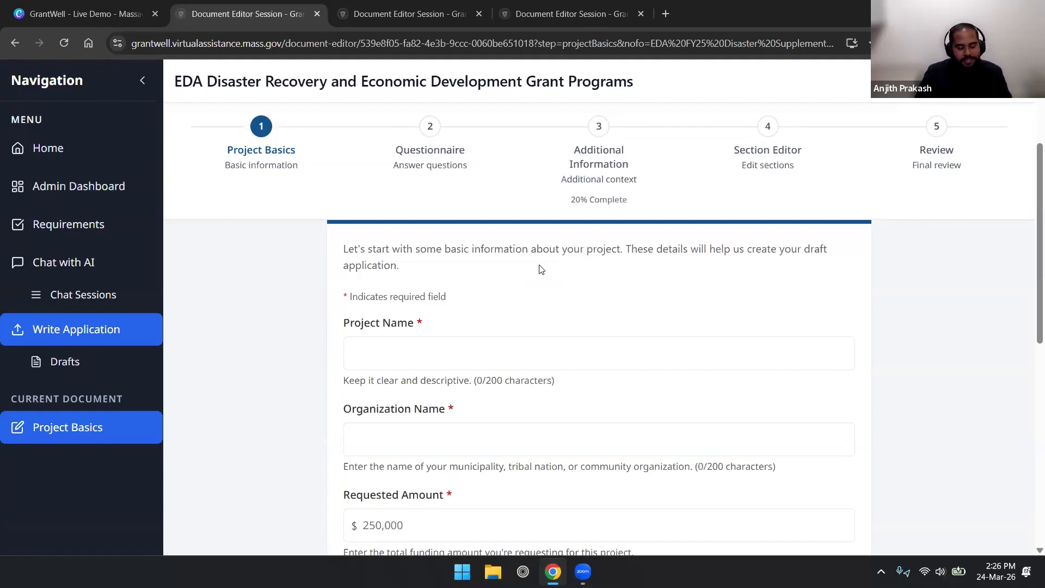
{"action": "scroll", "coordinate": [540, 269], "scroll_direction": "down", "scroll_amount": 1}
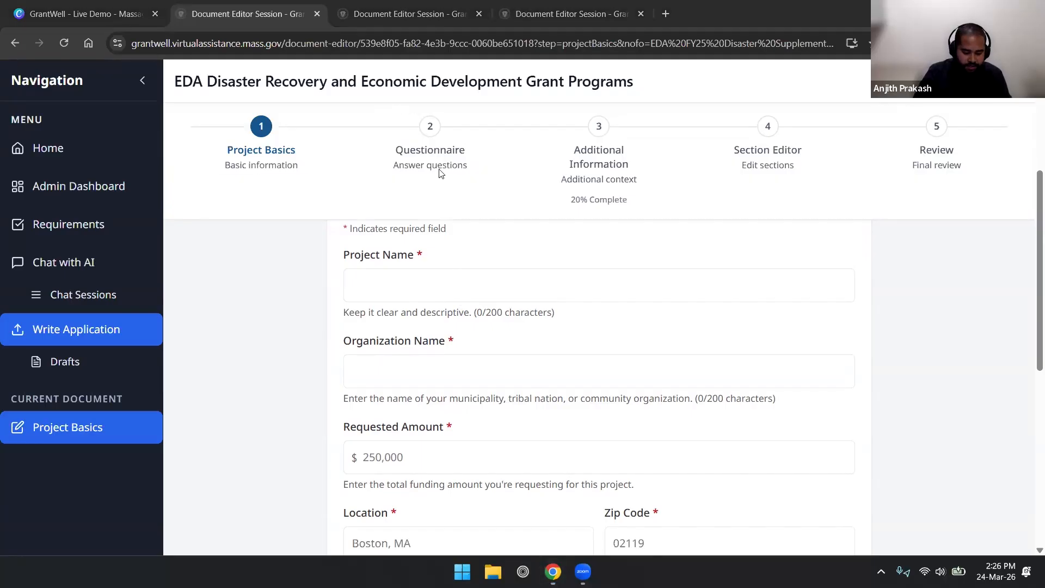
Paste the project and organization names and enter 8750000 as the requested amount.
{"action": "left_click", "coordinate": [443, 276]}
{"action": "type", "text": "New Bedford Harbor Climate Resilience and Economic Recovery Project"}
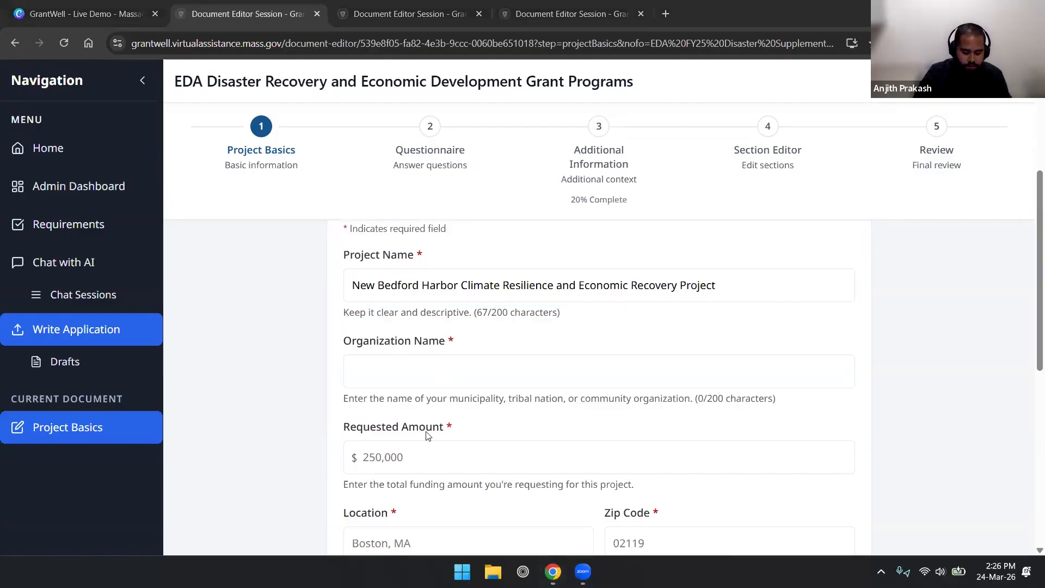
{"action": "left_click", "coordinate": [435, 379]}
{"action": "type", "text": "City of New Bedford"}
{"action": "left_click", "coordinate": [419, 449]}
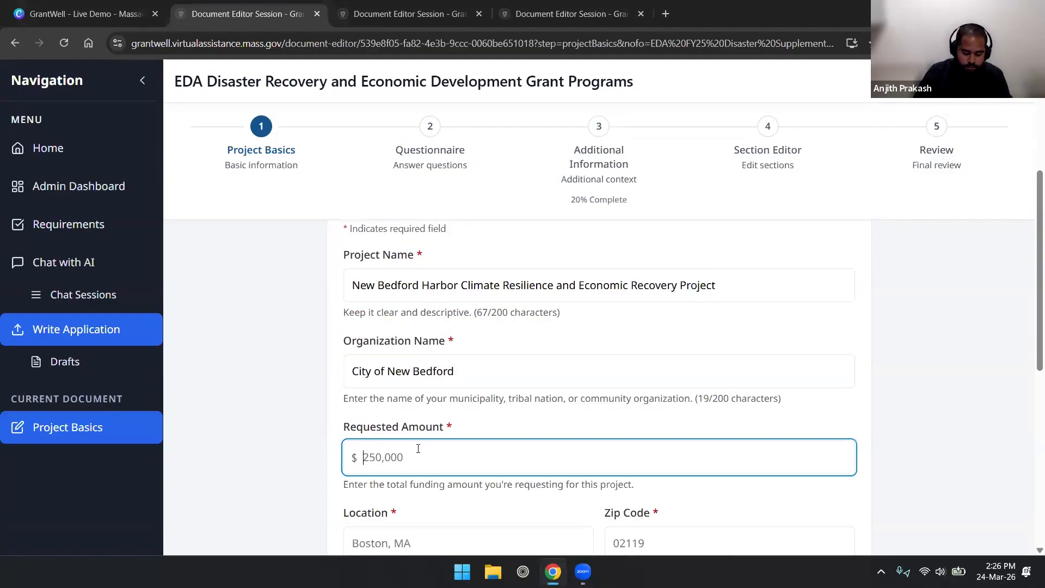
{"action": "key", "text": "Num_Lock"}
{"action": "type", "text": "8750000"}
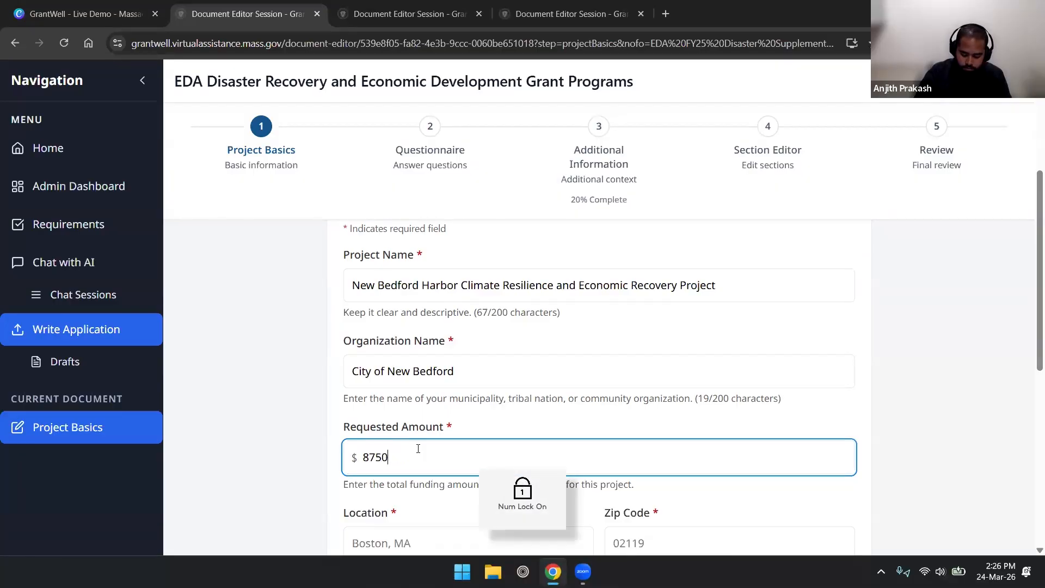
Paste the project location New Bedford, MA with ZIP 02740.
{"action": "scroll", "coordinate": [417, 407], "scroll_direction": "down", "scroll_amount": 3}
{"action": "key", "text": "Tab"}
{"action": "scroll", "coordinate": [417, 407], "scroll_direction": "up", "scroll_amount": 2}
{"action": "key", "text": "alt+Tab"}
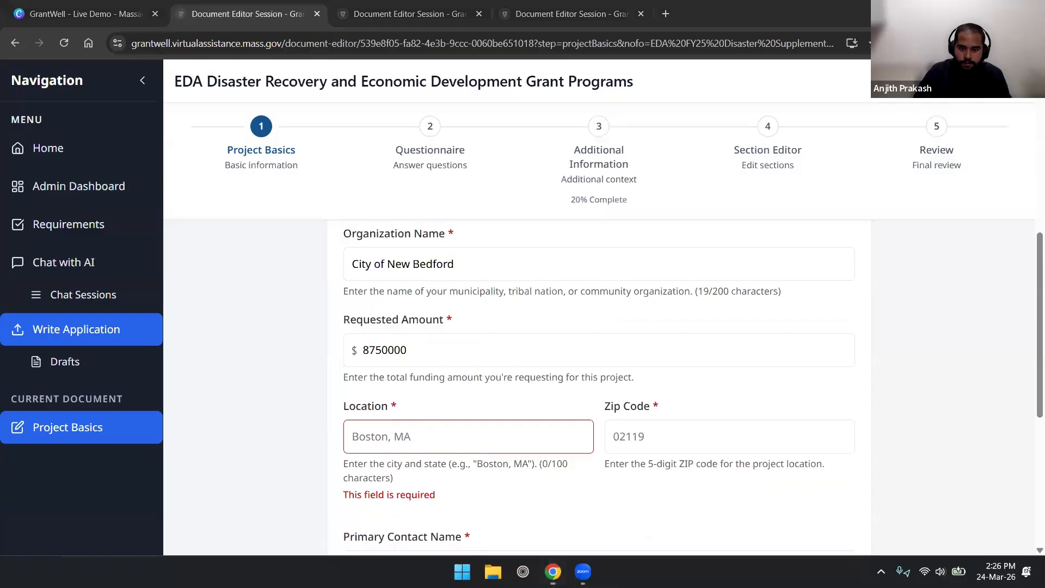
{"action": "left_click", "coordinate": [435, 444]}
{"action": "type", "text": "New Bedford, MA"}
{"action": "key", "text": "alt+Tab"}
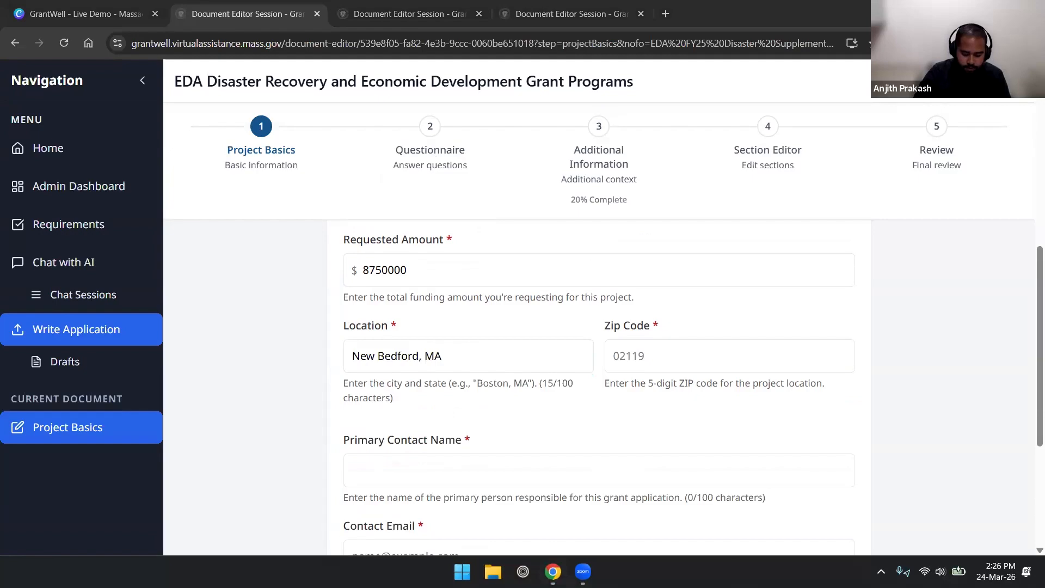
Fill in the primary contact's name and e-mail address.
{"action": "left_click", "coordinate": [479, 471]}
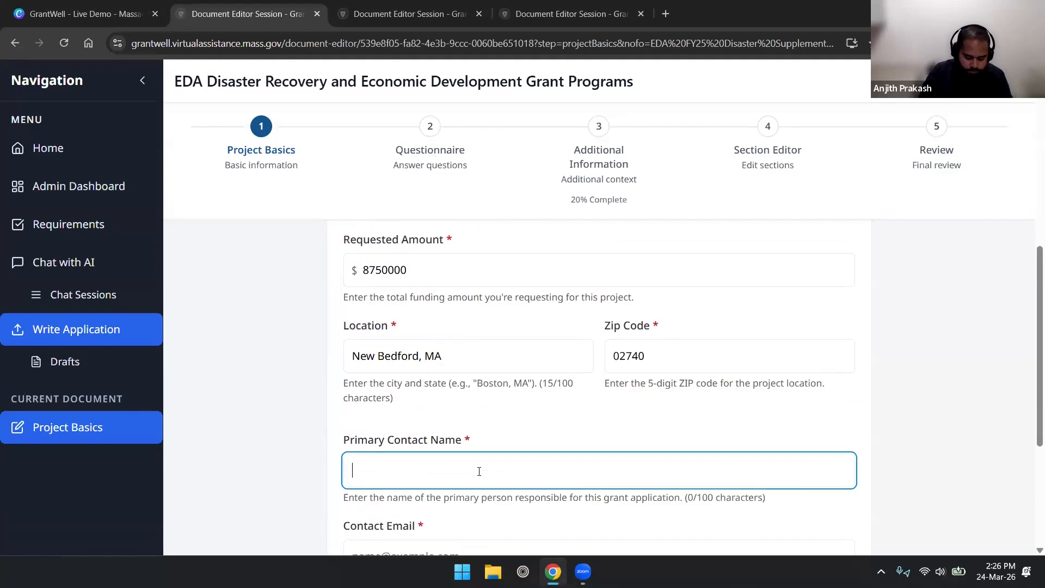
{"action": "type", "text": "John Doe"}
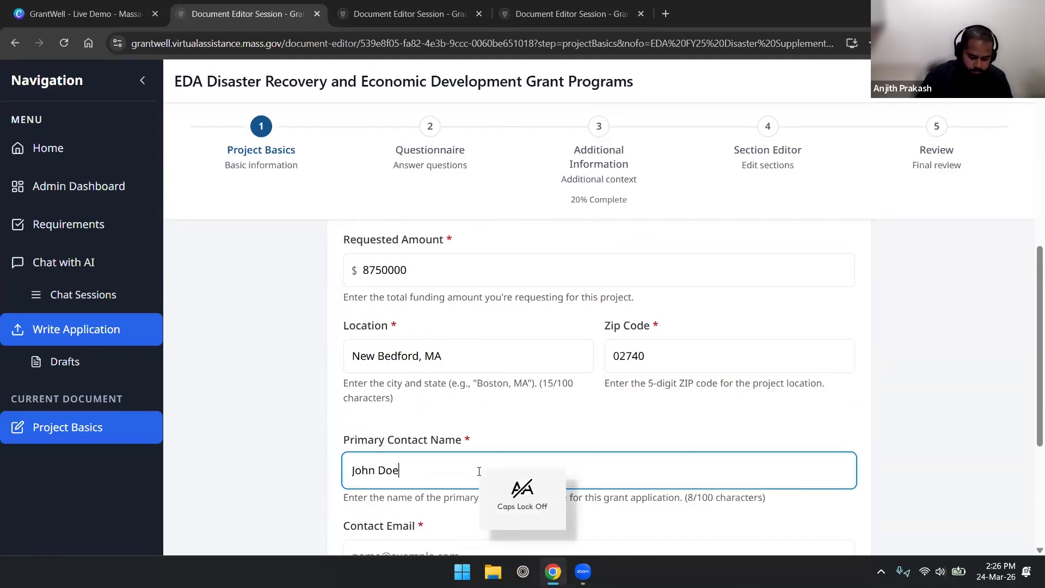
{"action": "scroll", "coordinate": [331, 473], "scroll_direction": "down", "scroll_amount": 3}
{"action": "left_click", "coordinate": [398, 425]}
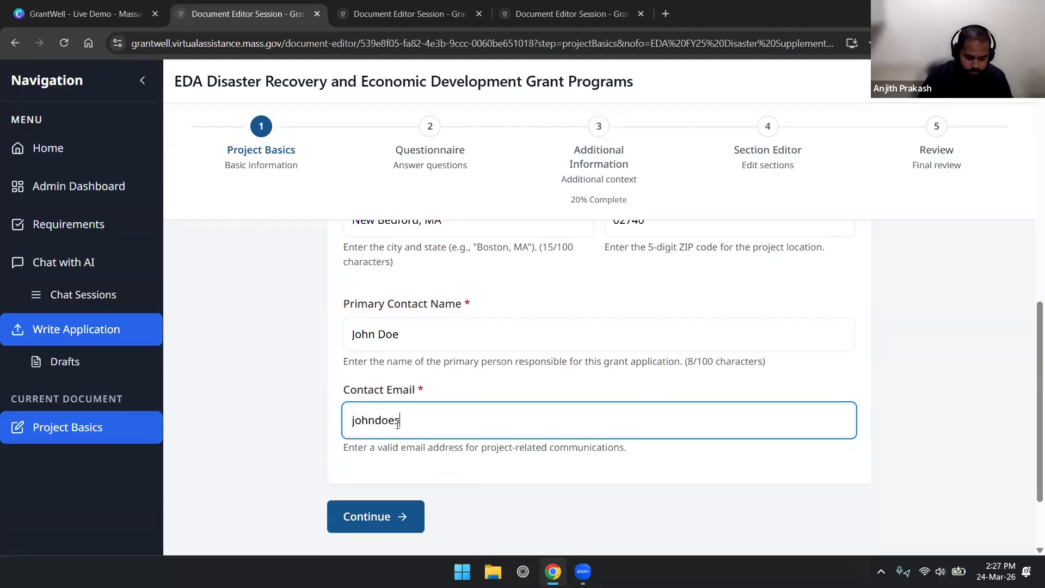
{"action": "key", "text": "BackSpace"}
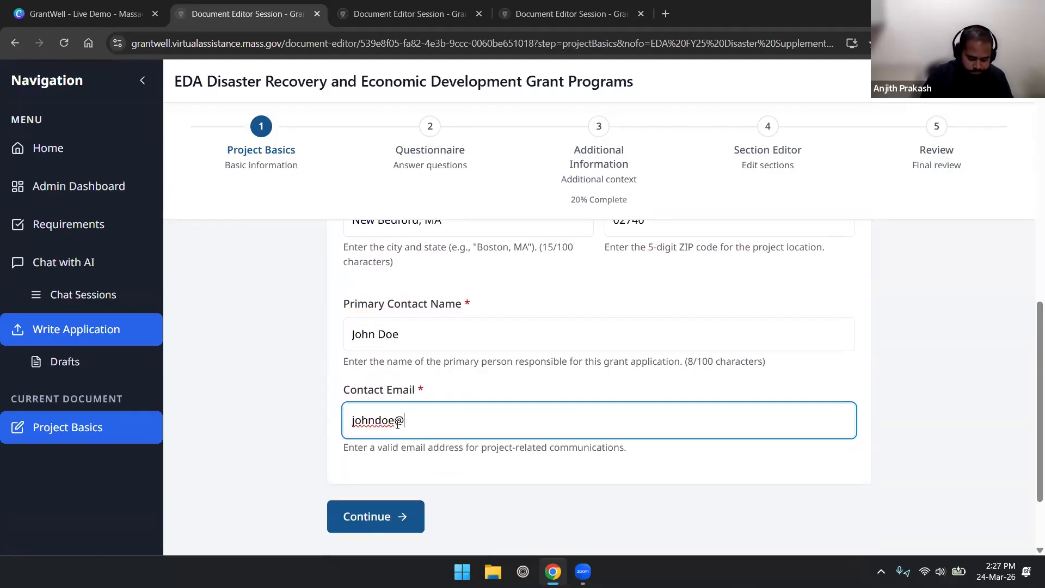
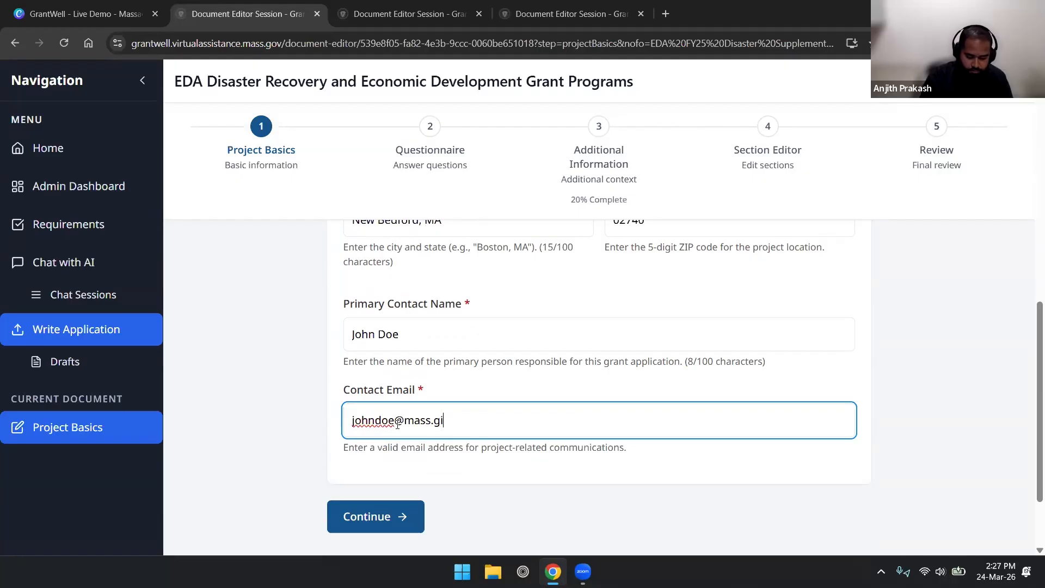
{"action": "key", "text": "BackSpace"}
Correct the contact e-mail domain, save Project Basics and view the Questionnaire questions.
{"action": "left_click", "coordinate": [359, 516]}
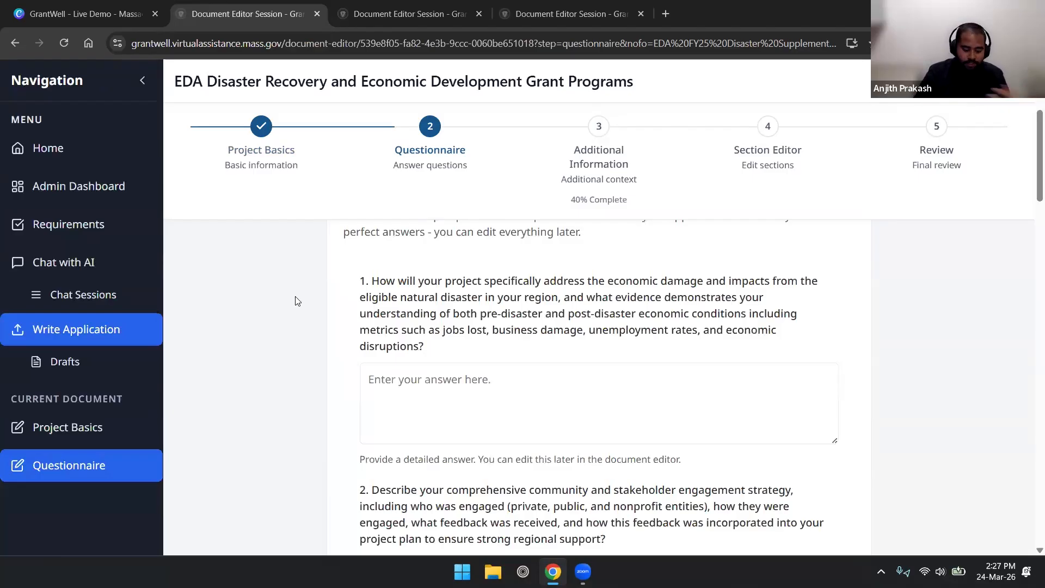
{"action": "scroll", "coordinate": [415, 295], "scroll_direction": "down", "scroll_amount": 2}
{"action": "scroll", "coordinate": [361, 306], "scroll_direction": "up", "scroll_amount": 2}
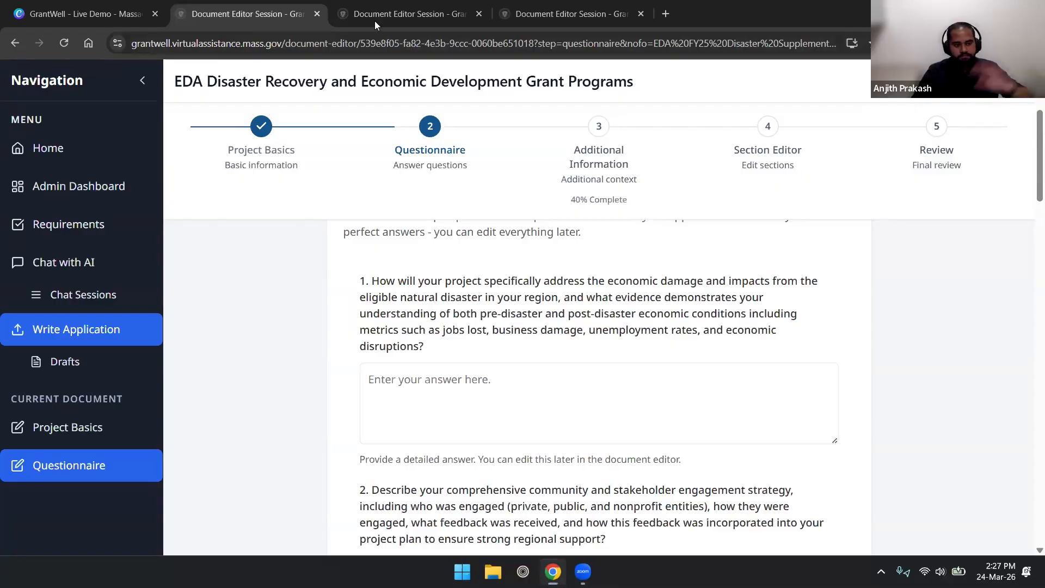
{"action": "mouse_move", "coordinate": [374, 21]}
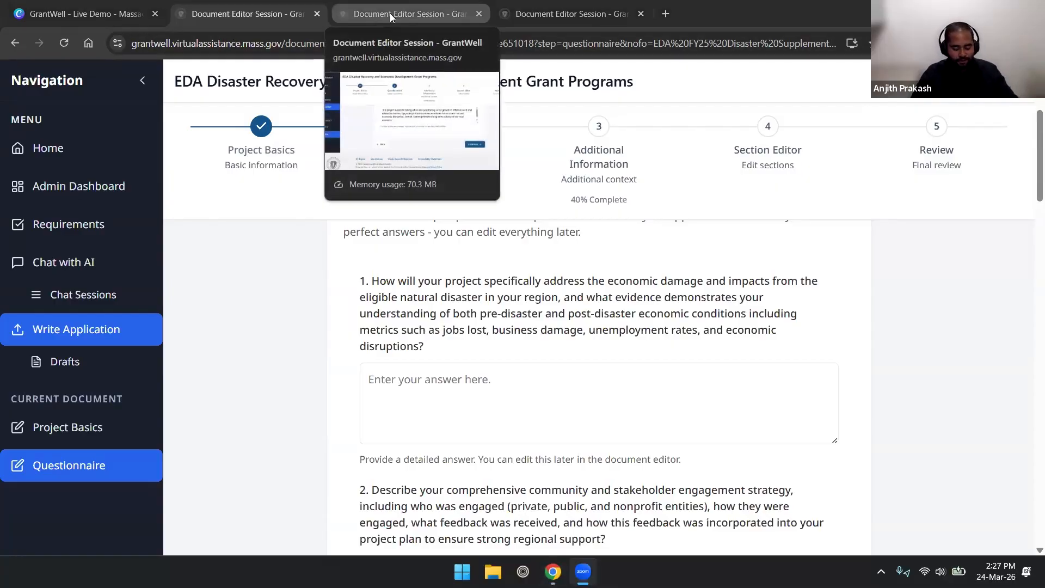
In the third tab's answered questionnaire, continue to the Additional Information step at 60% complete.
{"action": "left_click", "coordinate": [382, 14]}
{"action": "scroll", "coordinate": [621, 460], "scroll_direction": "up", "scroll_amount": 5}
{"action": "scroll", "coordinate": [621, 460], "scroll_direction": "up", "scroll_amount": 20}
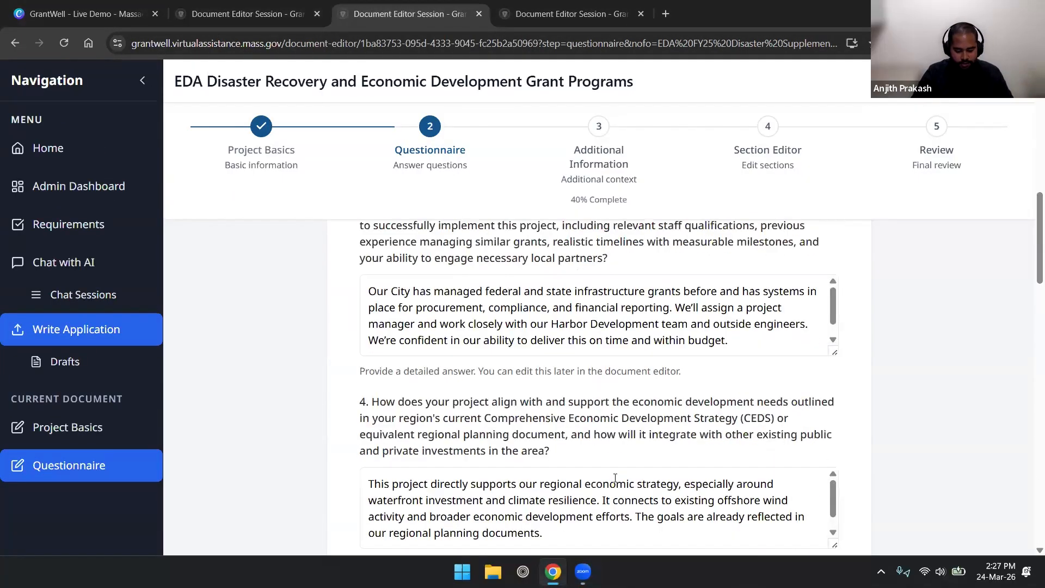
{"action": "scroll", "coordinate": [613, 455], "scroll_direction": "down", "scroll_amount": 20}
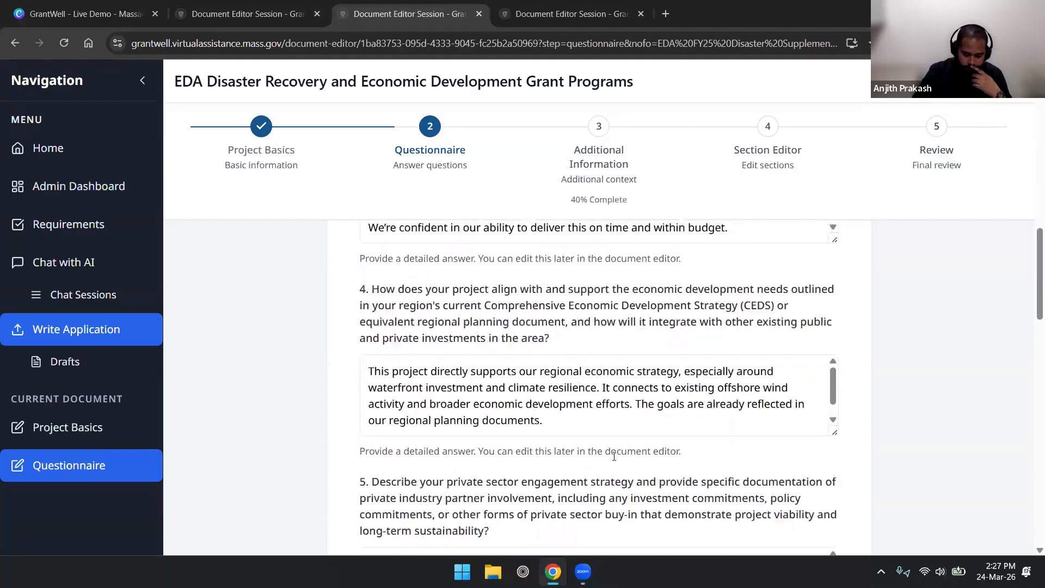
{"action": "scroll", "coordinate": [662, 453], "scroll_direction": "down", "scroll_amount": 4}
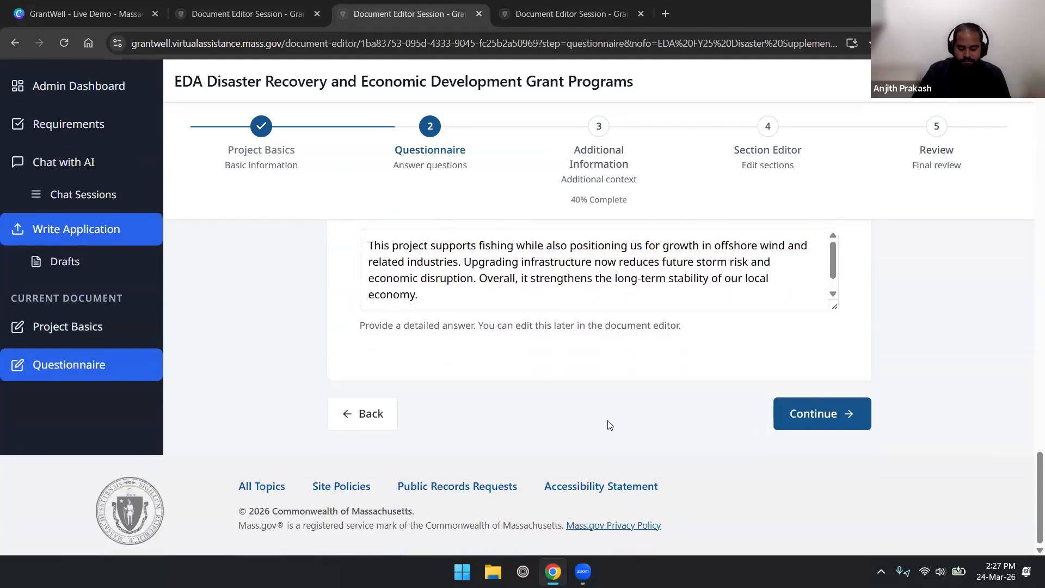
{"action": "left_click", "coordinate": [820, 412]}
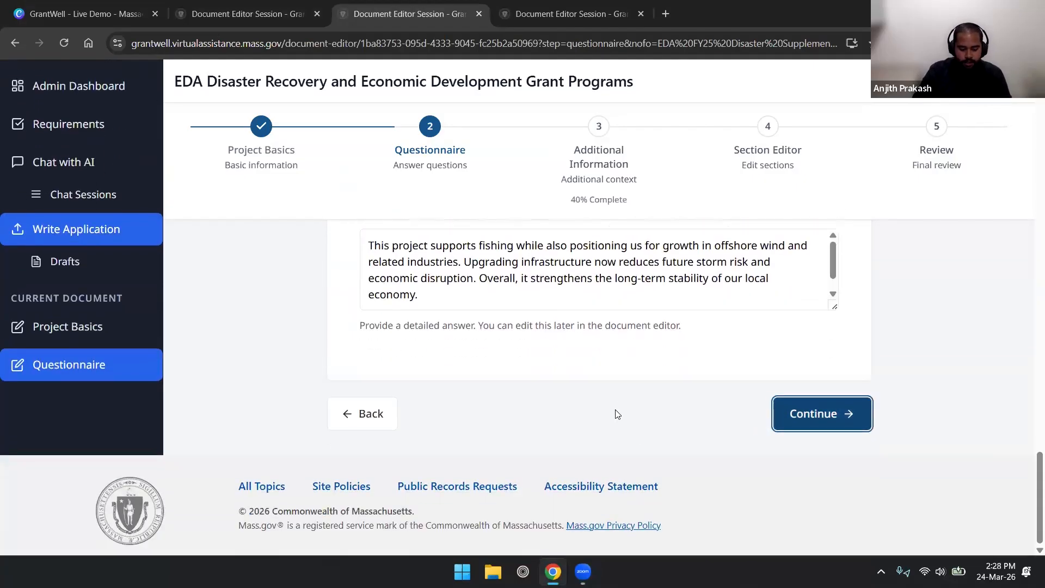
{"action": "scroll", "coordinate": [570, 435], "scroll_direction": "up", "scroll_amount": 5}
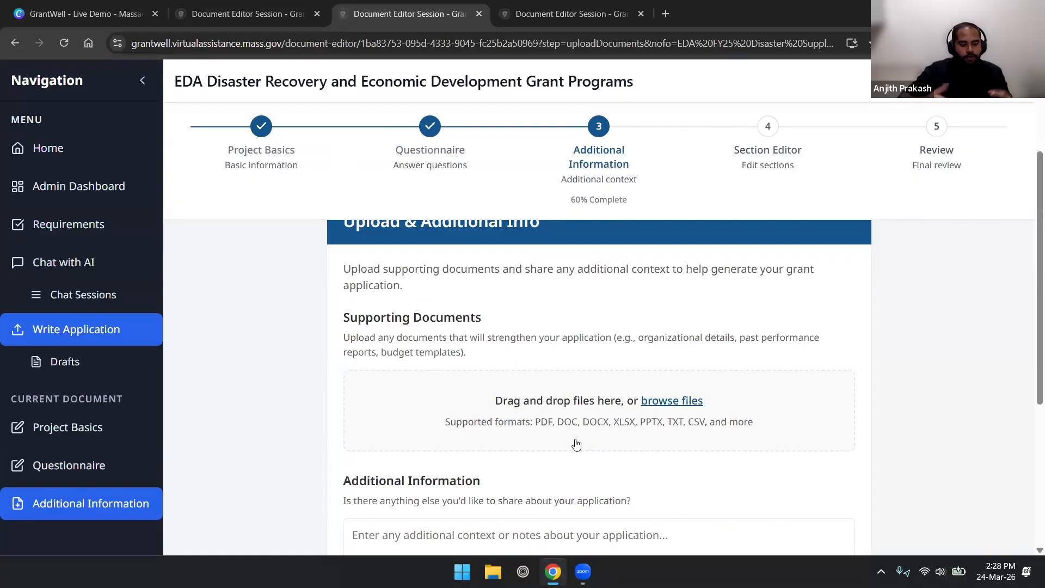
Create the draft without extra documents or context, then switch to the finished-draft tab.
{"action": "scroll", "coordinate": [553, 443], "scroll_direction": "down", "scroll_amount": 4}
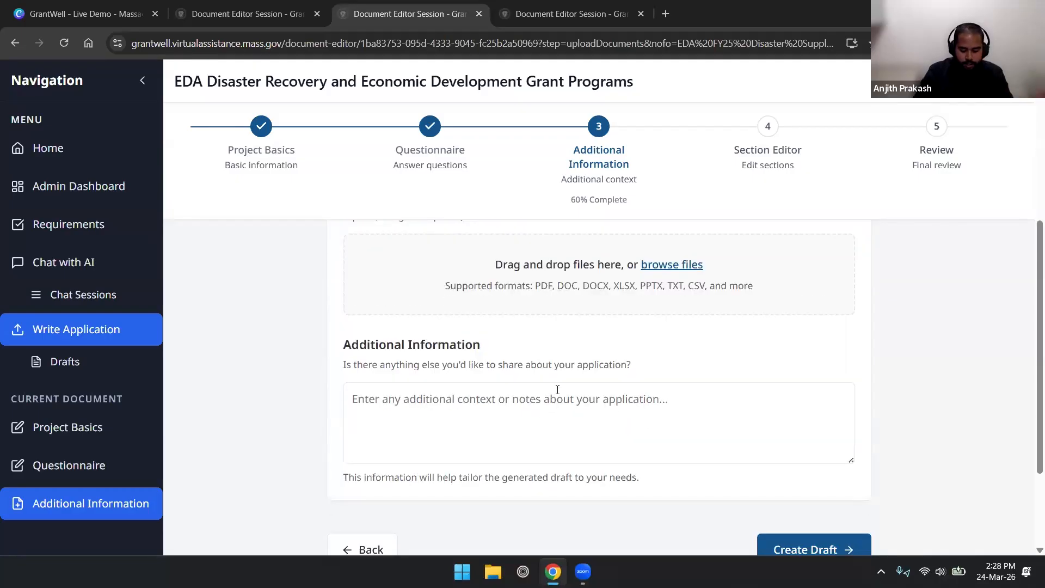
{"action": "left_click", "coordinate": [804, 484]}
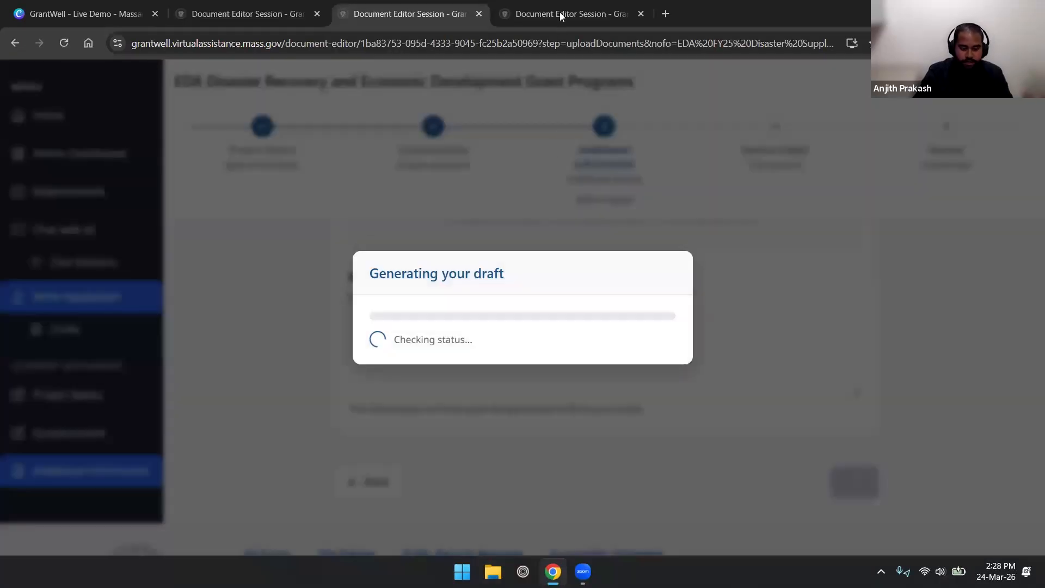
{"action": "left_click", "coordinate": [561, 15]}
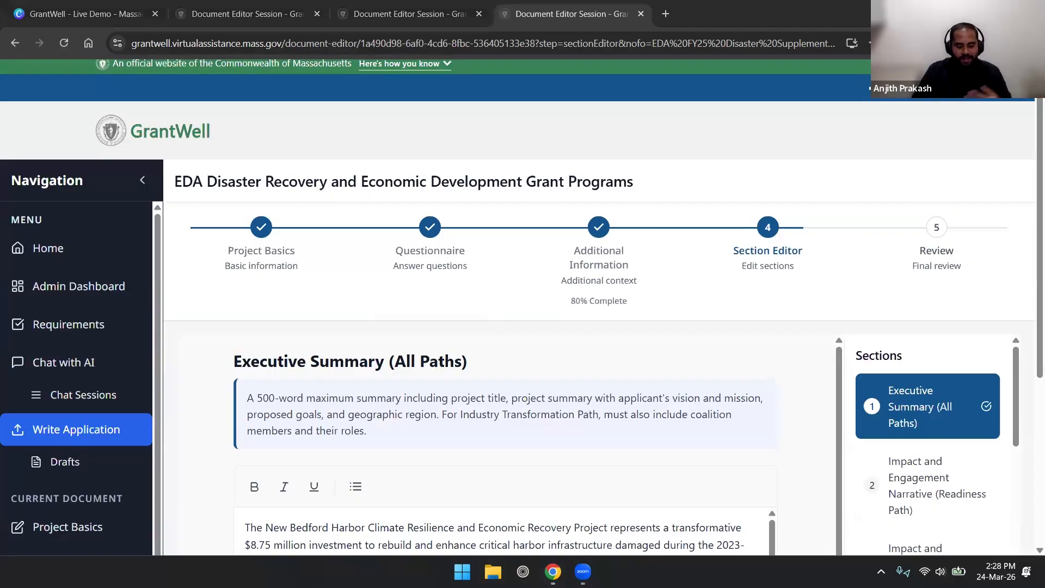
Read the Executive Summary, Implementation Path and Economic Recovery and Resilience Strategy sections, then return to the Live Demo slide.
{"action": "scroll", "coordinate": [566, 315], "scroll_direction": "down", "scroll_amount": 1}
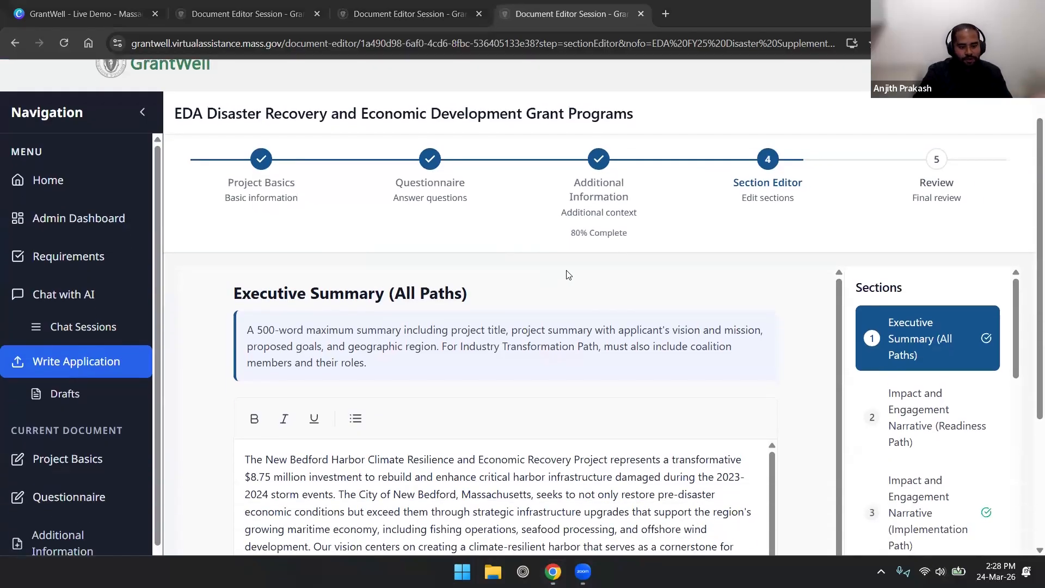
{"action": "scroll", "coordinate": [566, 275], "scroll_direction": "down", "scroll_amount": 4}
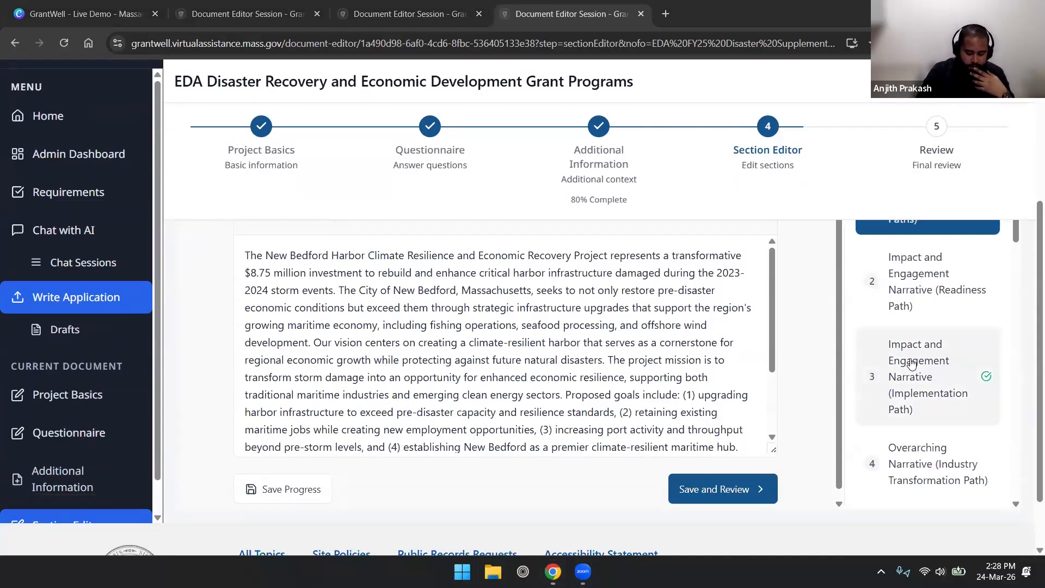
{"action": "left_click", "coordinate": [912, 364]}
{"action": "scroll", "coordinate": [931, 381], "scroll_direction": "down", "scroll_amount": 8}
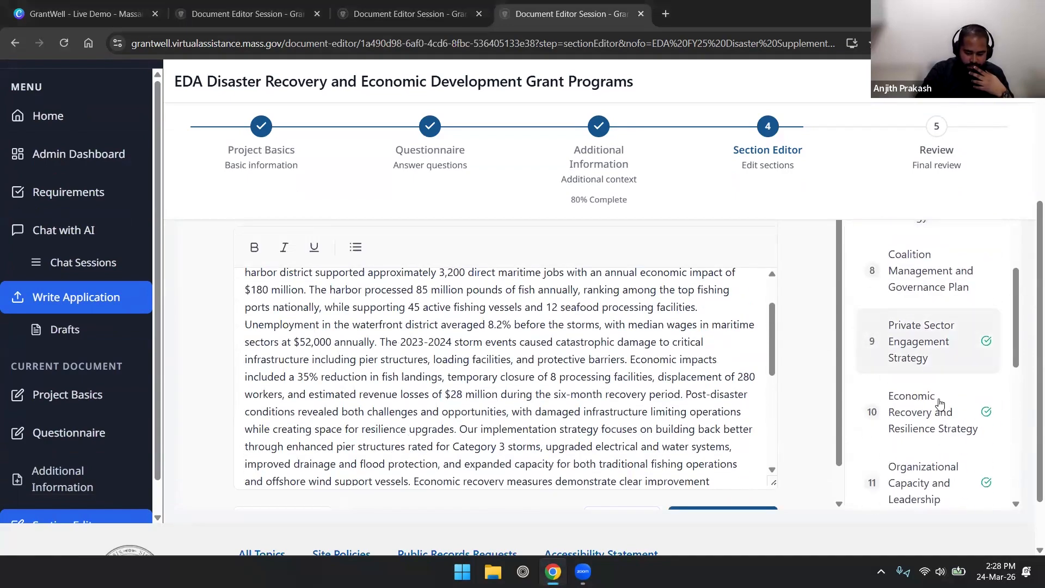
{"action": "left_click", "coordinate": [938, 404]}
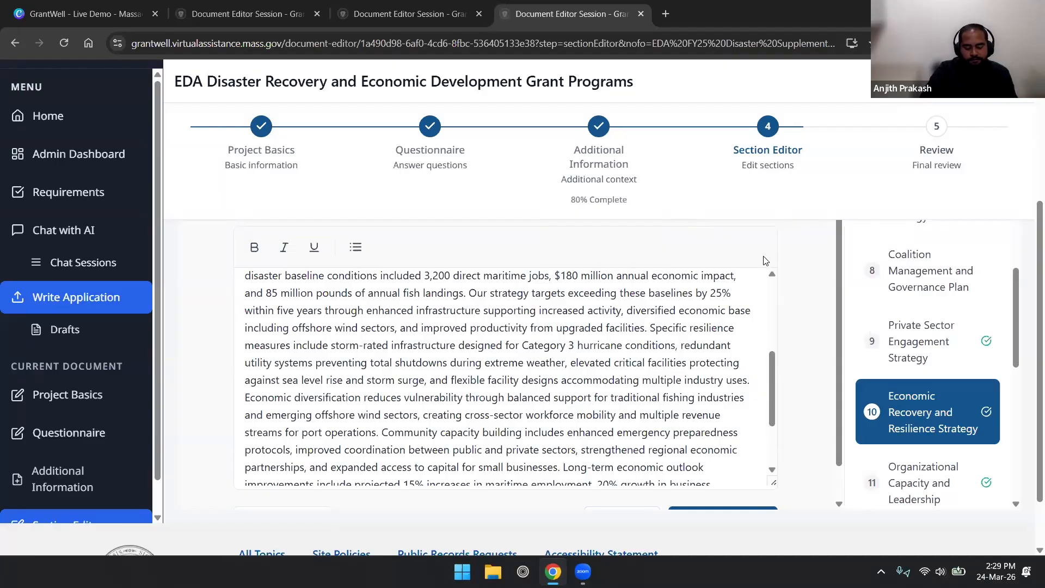
{"action": "scroll", "coordinate": [773, 299], "scroll_direction": "down", "scroll_amount": 5}
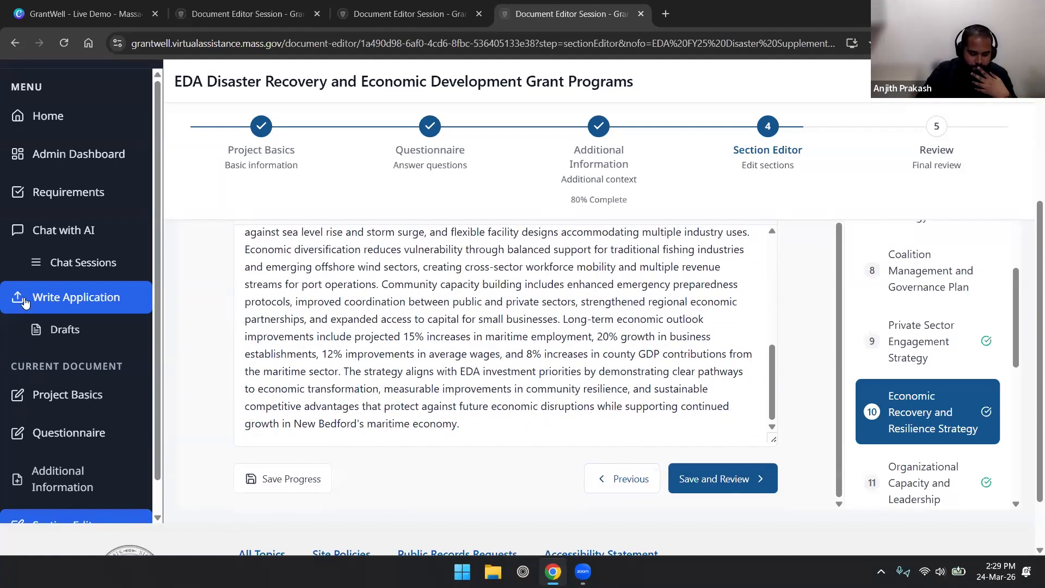
{"action": "left_click", "coordinate": [101, 23]}
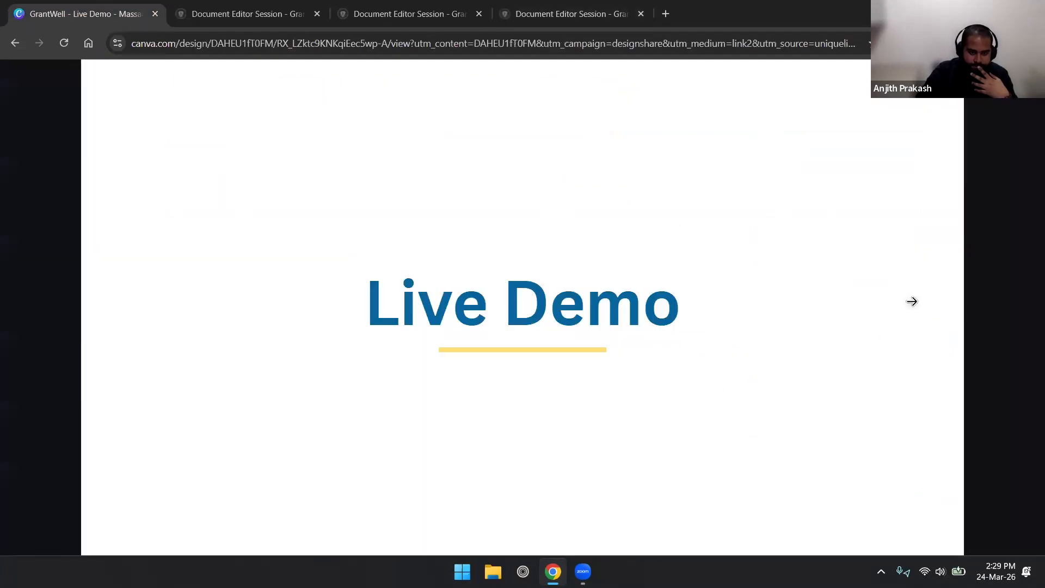
Advance through the Thank You! slide to the Thanks for viewing! end screen.
{"action": "left_click", "coordinate": [912, 301]}
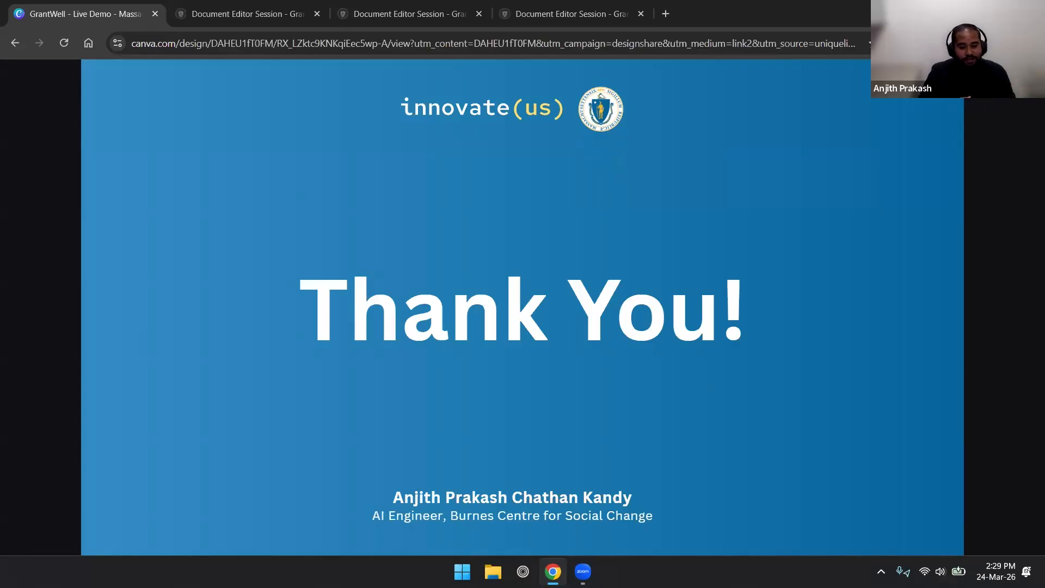
{"action": "key", "text": "Right"}
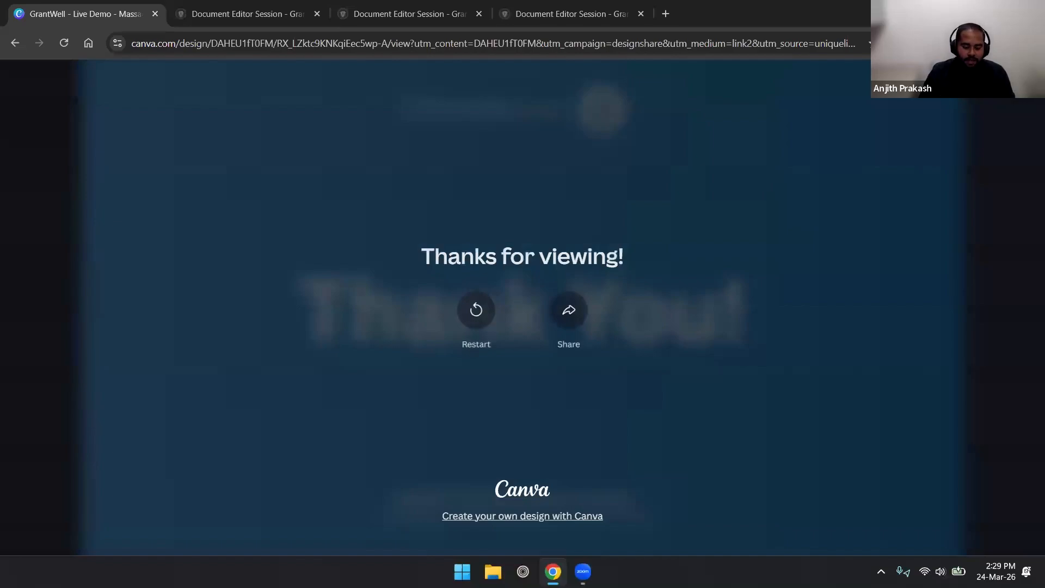